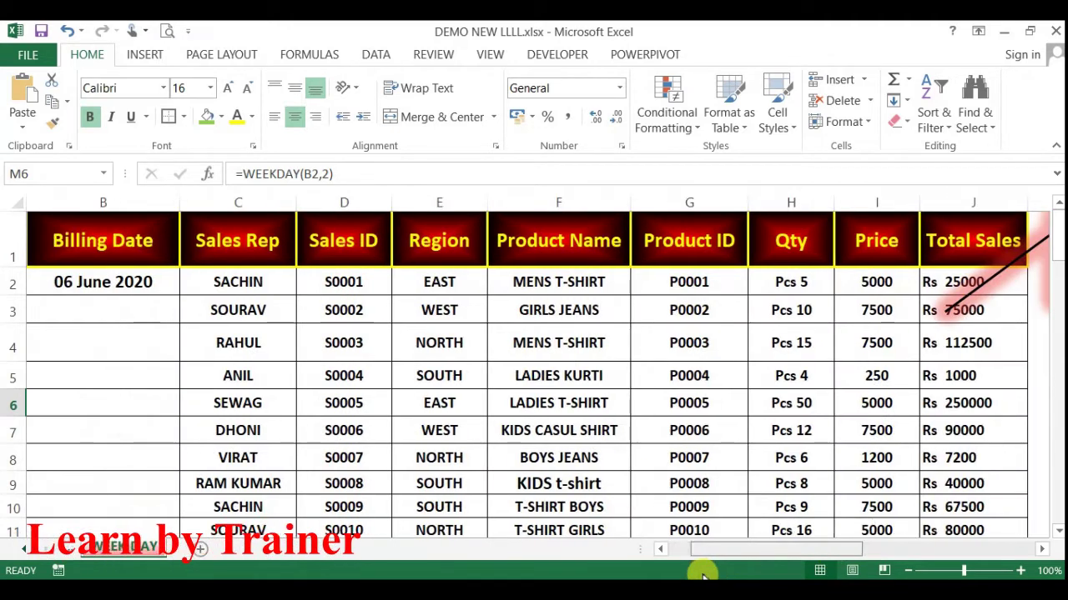
- Set the first billing date in cell B2 to 23-06-2020
click(69, 281)
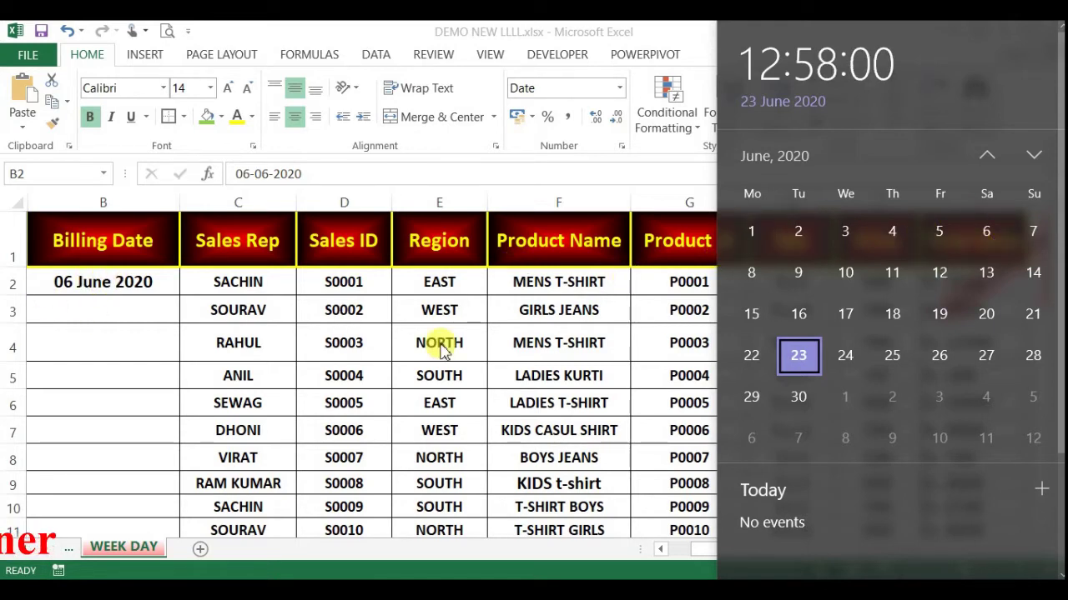
click(95, 358)
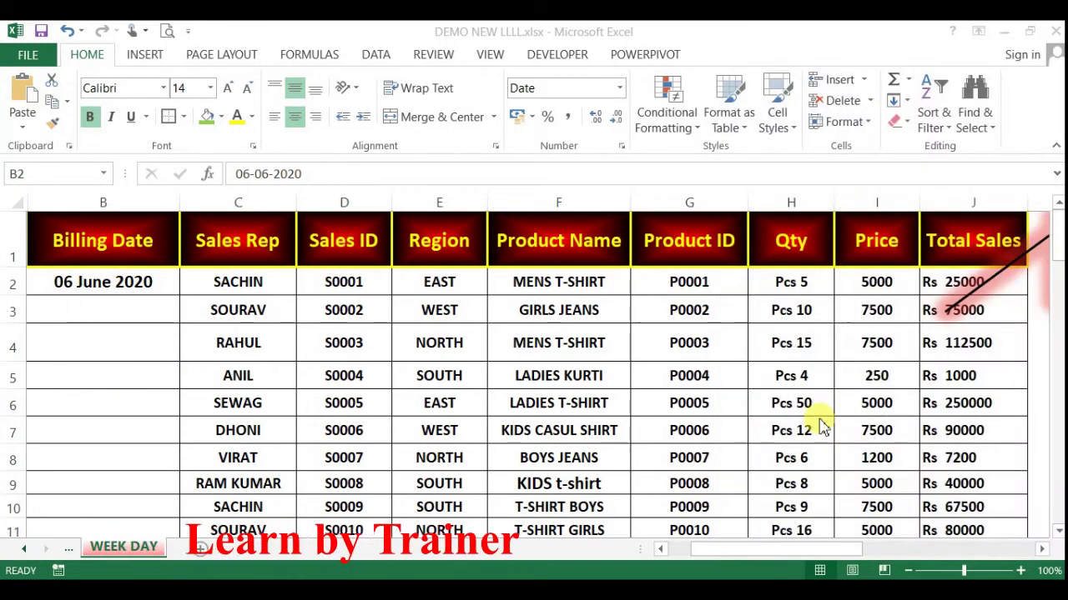
scroll(1038, 557, right, 5)
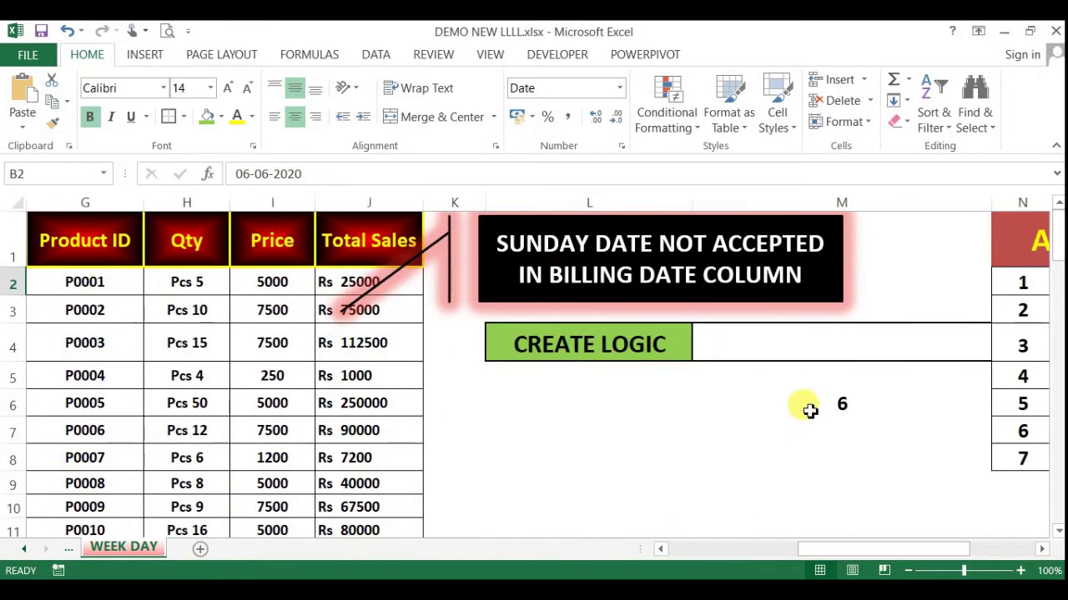
click(810, 411)
drag(868, 551, 745, 557)
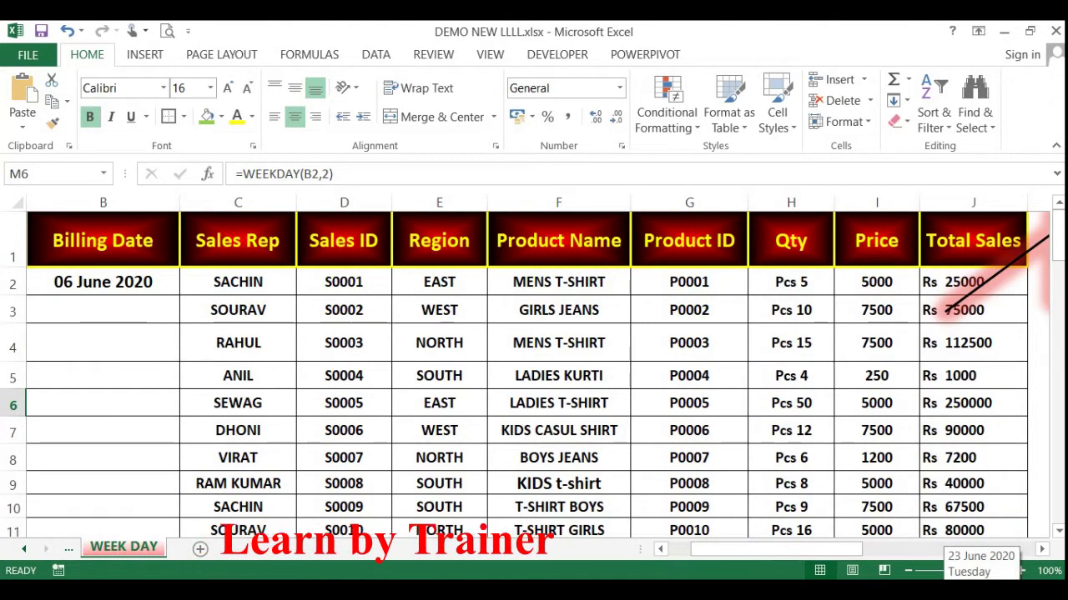
click(131, 284)
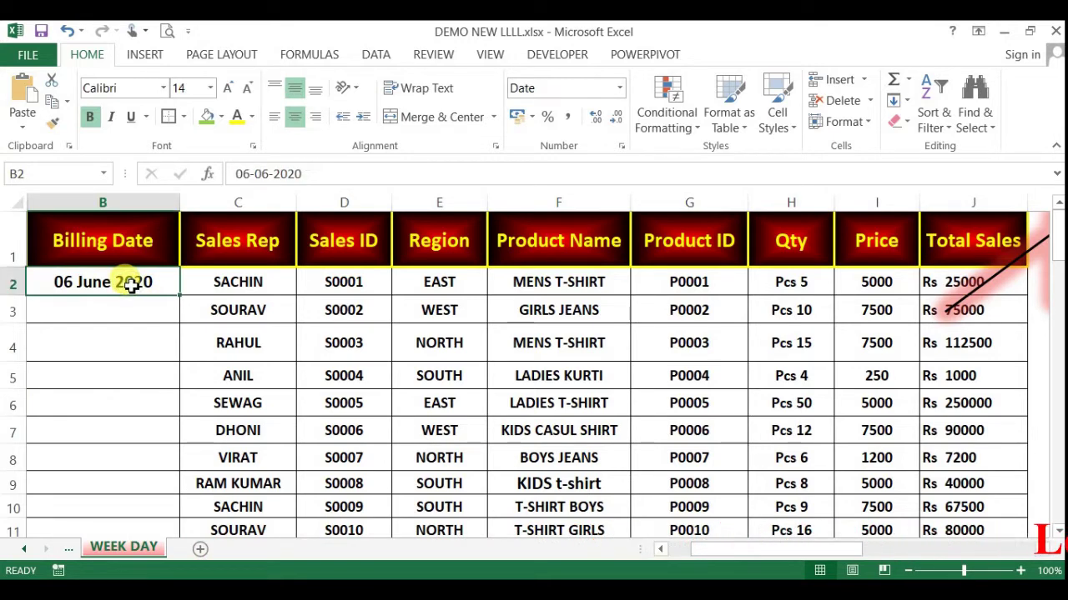
text(23-06-)
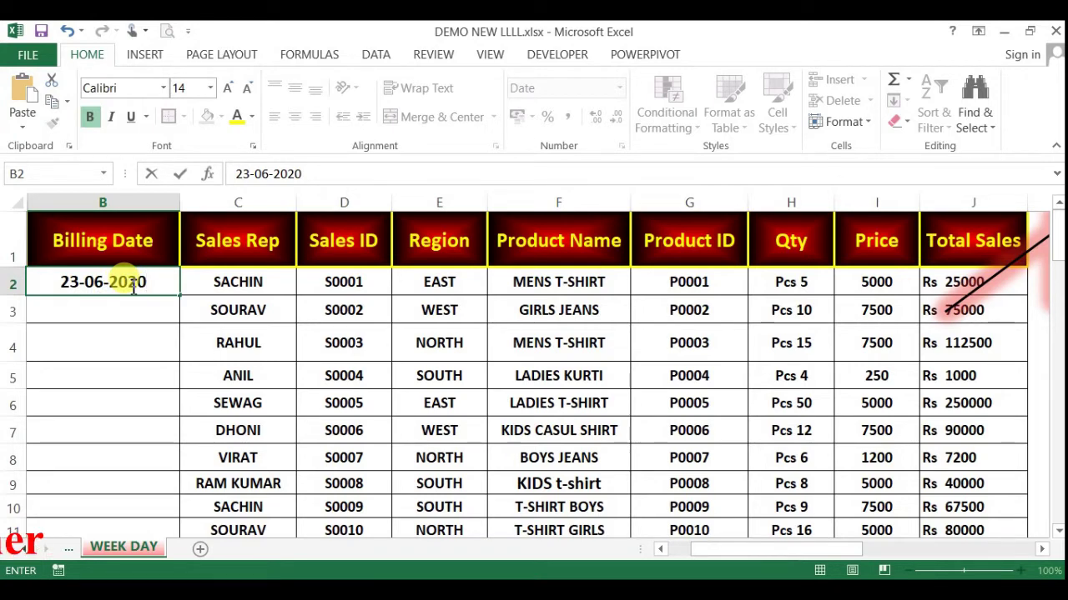
text(2020)
key(Return)
key(Right)
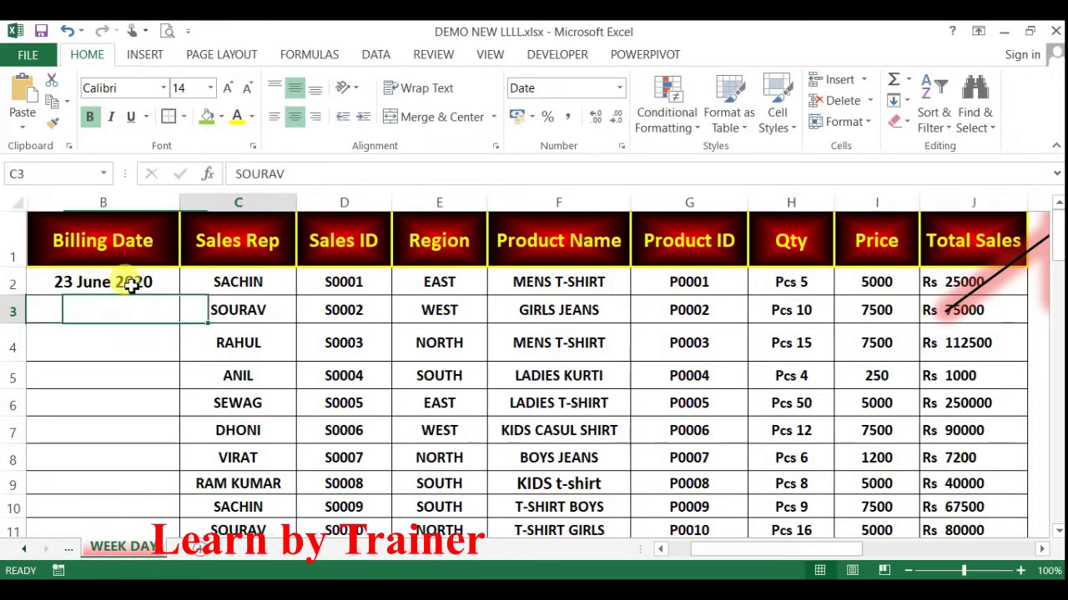
key(Right)
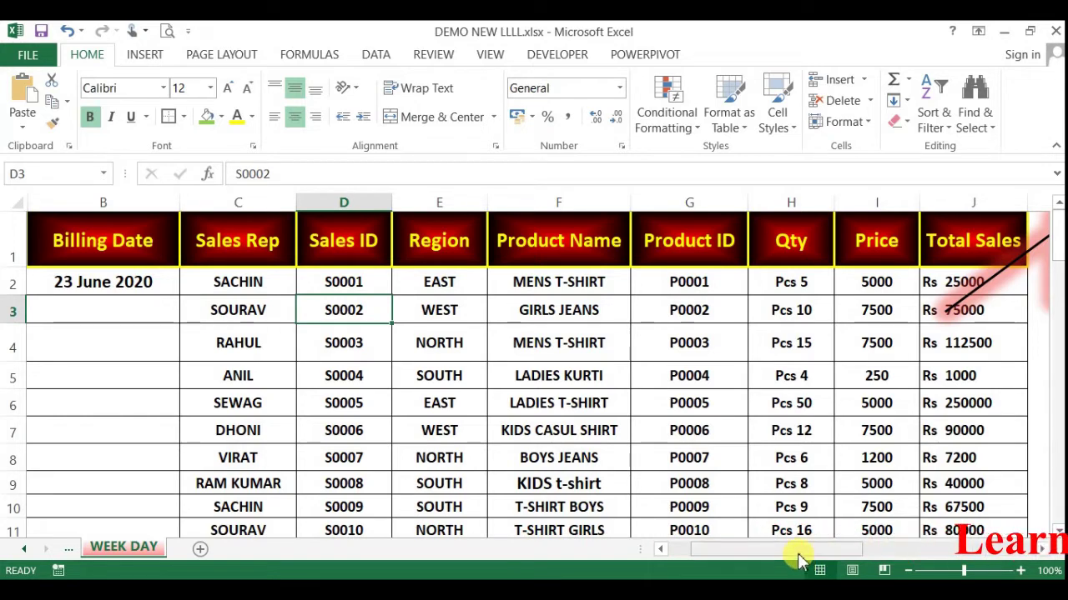
- Compare the weekday formula result in M6 with the numbered day list in N2:O8
drag(796, 551, 936, 572)
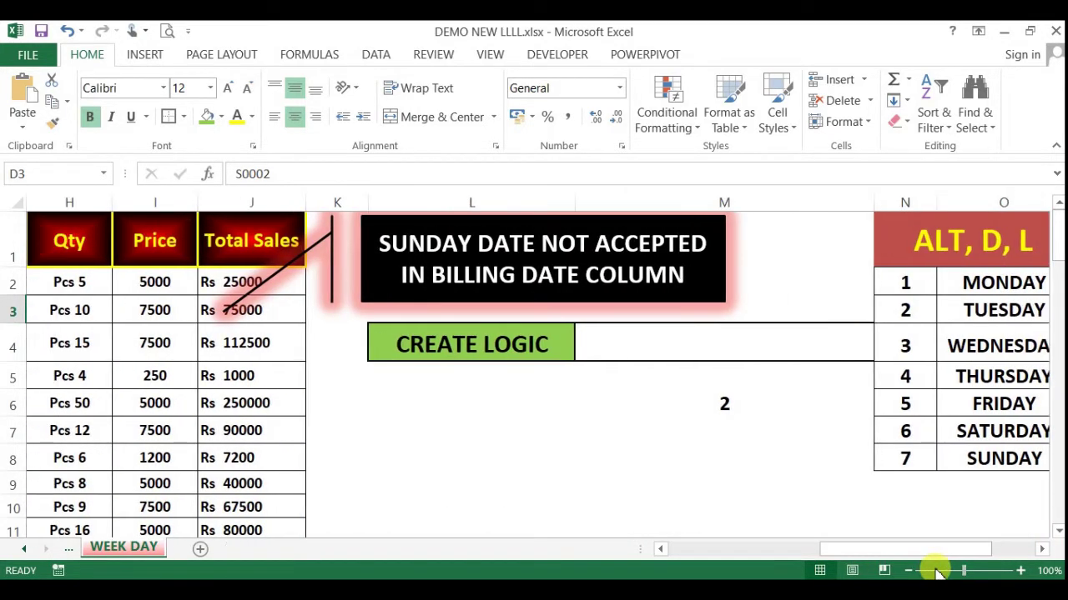
drag(894, 285, 900, 405)
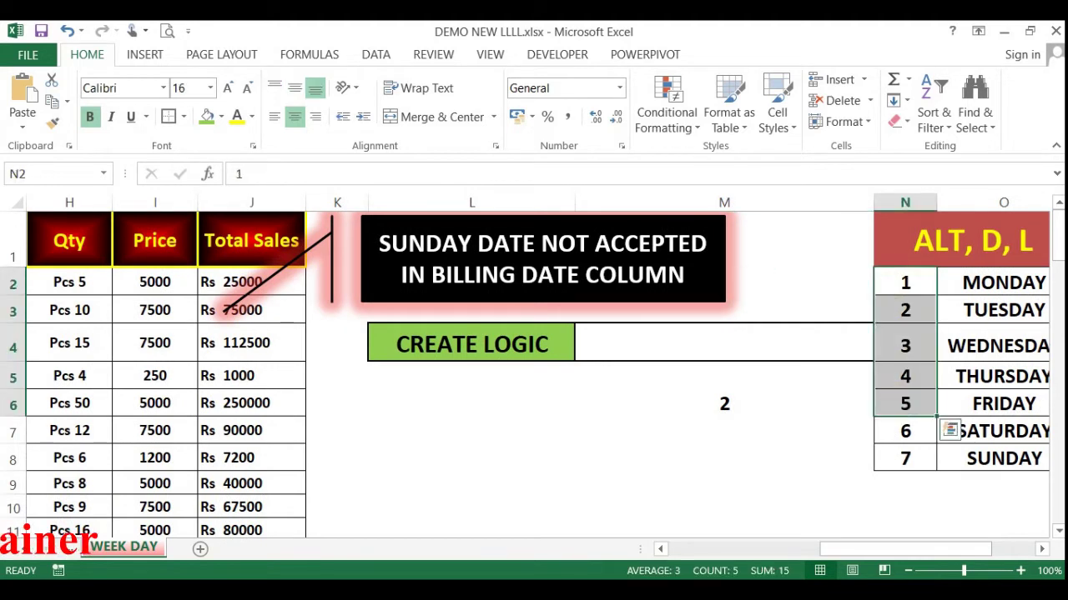
click(1040, 549)
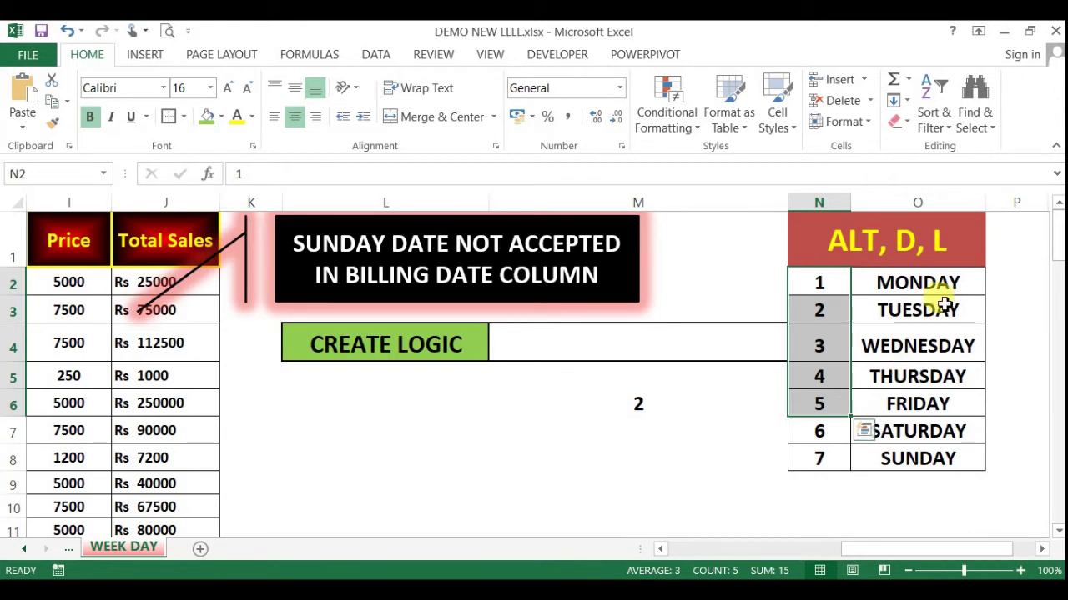
click(900, 306)
click(838, 307)
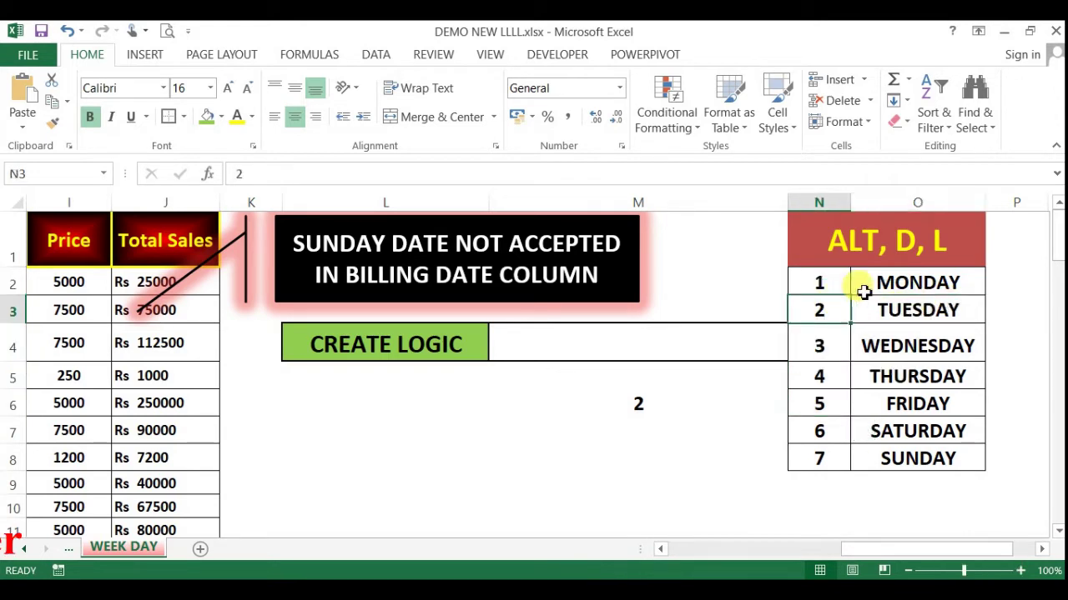
click(886, 281)
click(889, 310)
click(895, 451)
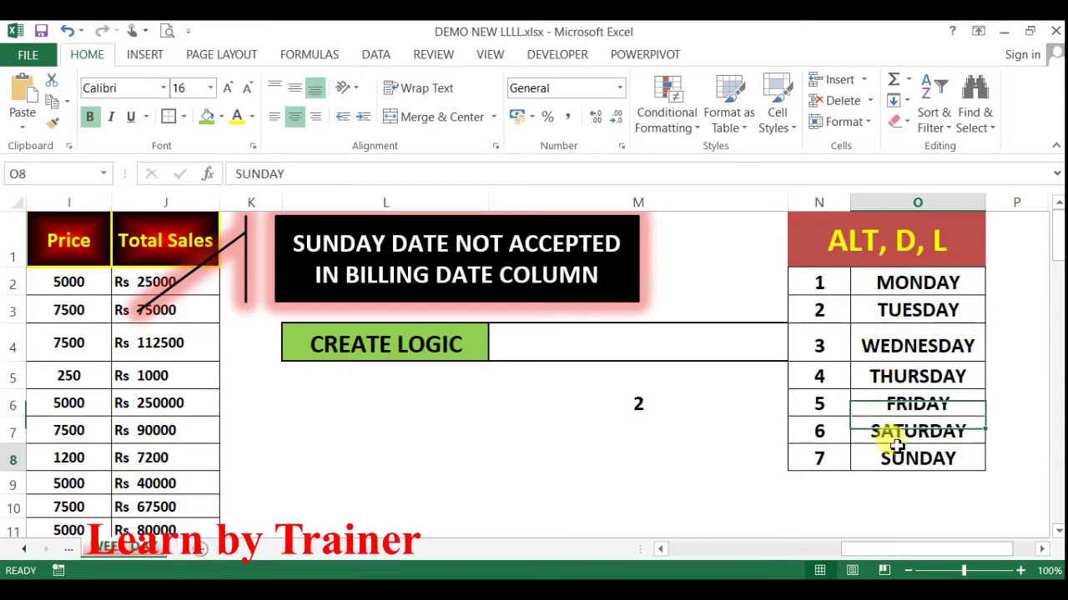
click(884, 288)
click(781, 314)
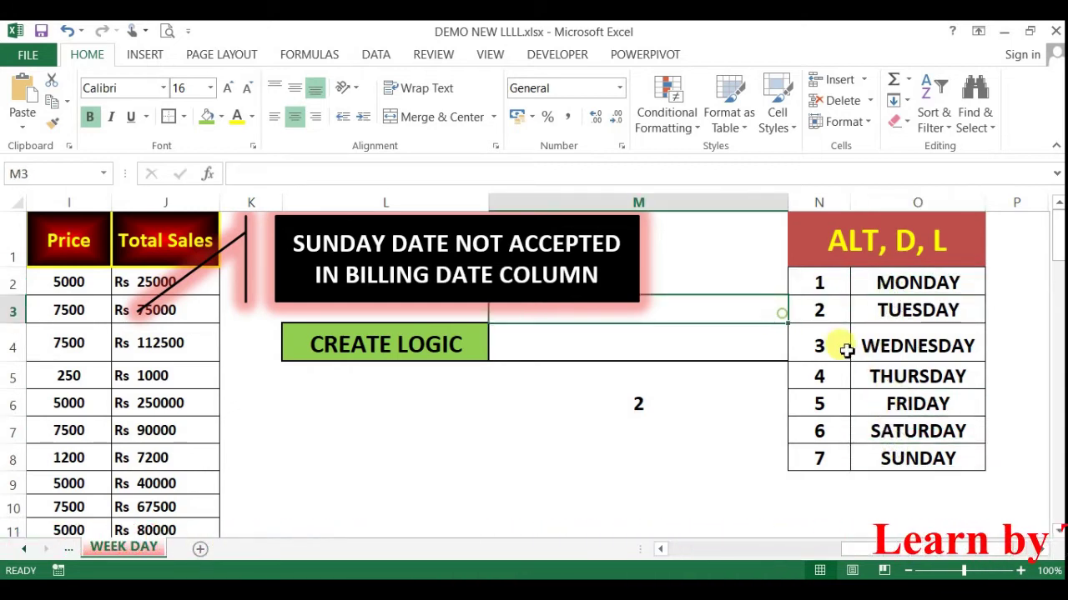
click(887, 344)
click(819, 349)
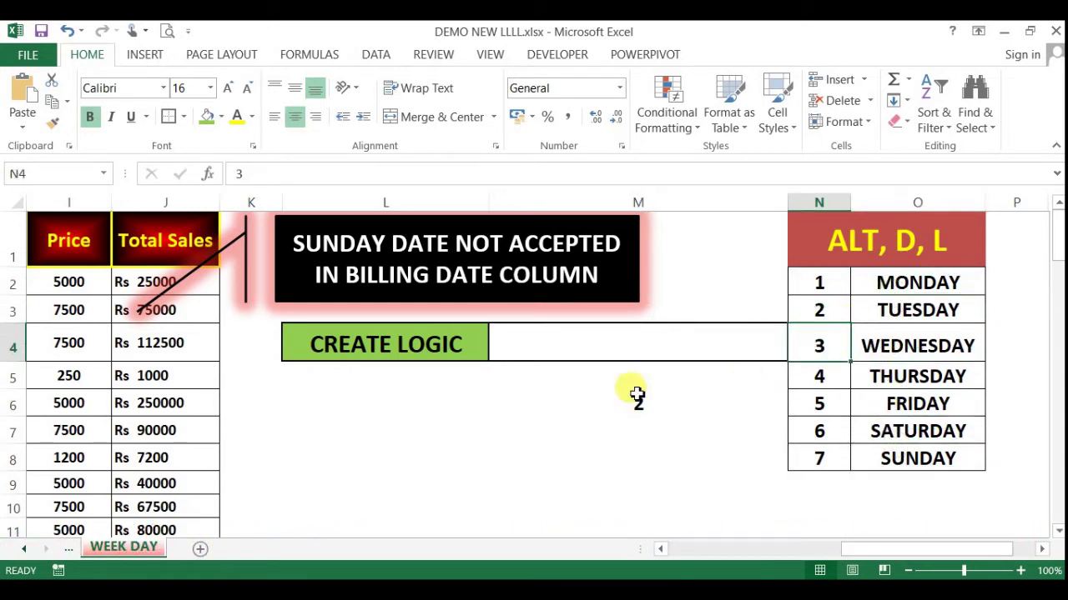
click(669, 411)
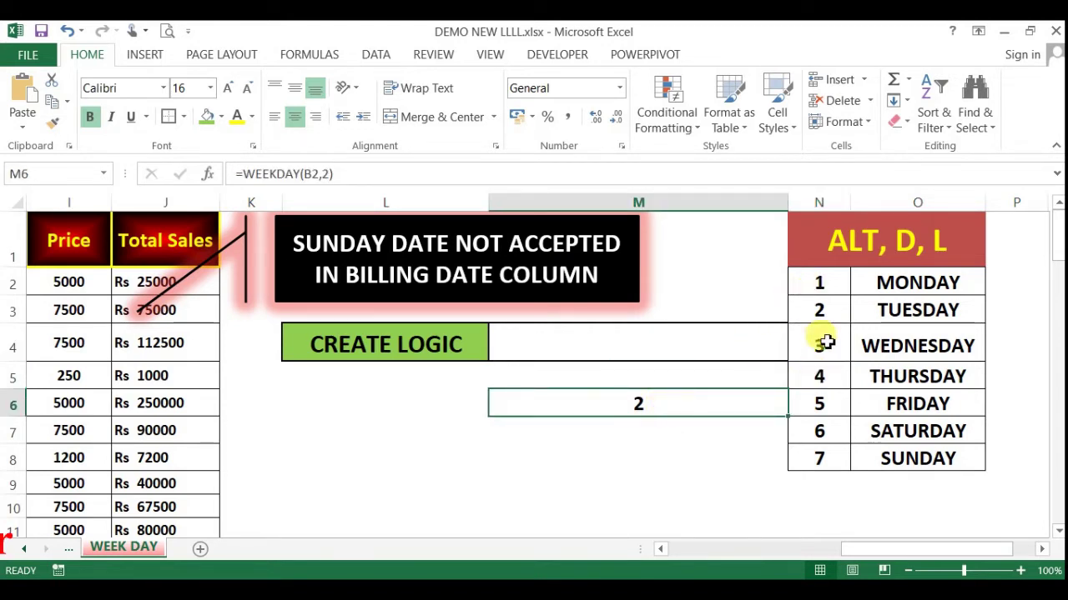
- Review which number stands for each day in the weekday list, from Monday through Sunday
click(821, 284)
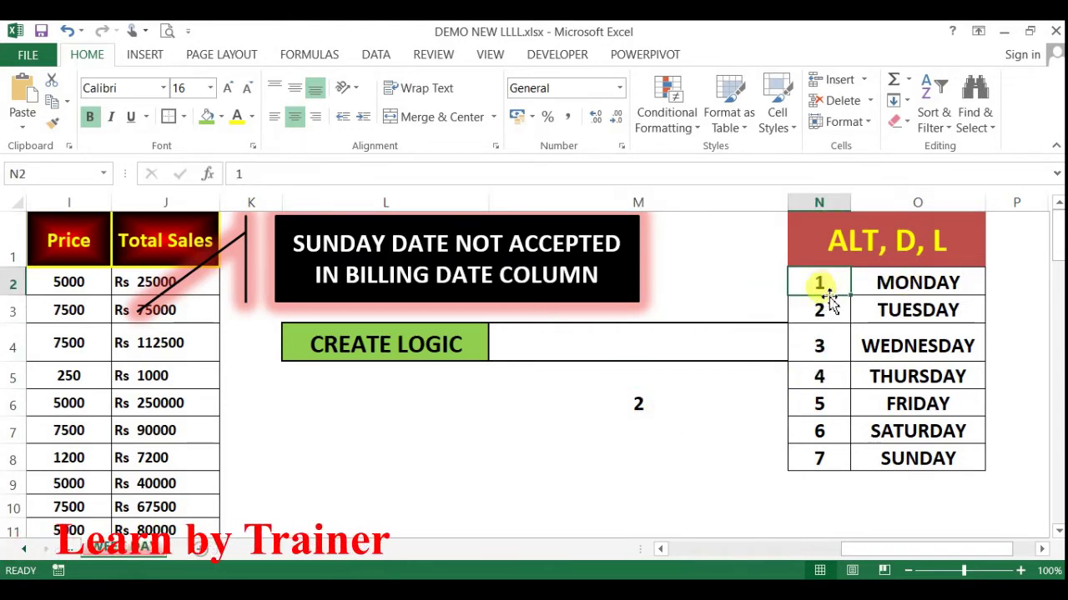
click(871, 310)
click(805, 309)
click(884, 345)
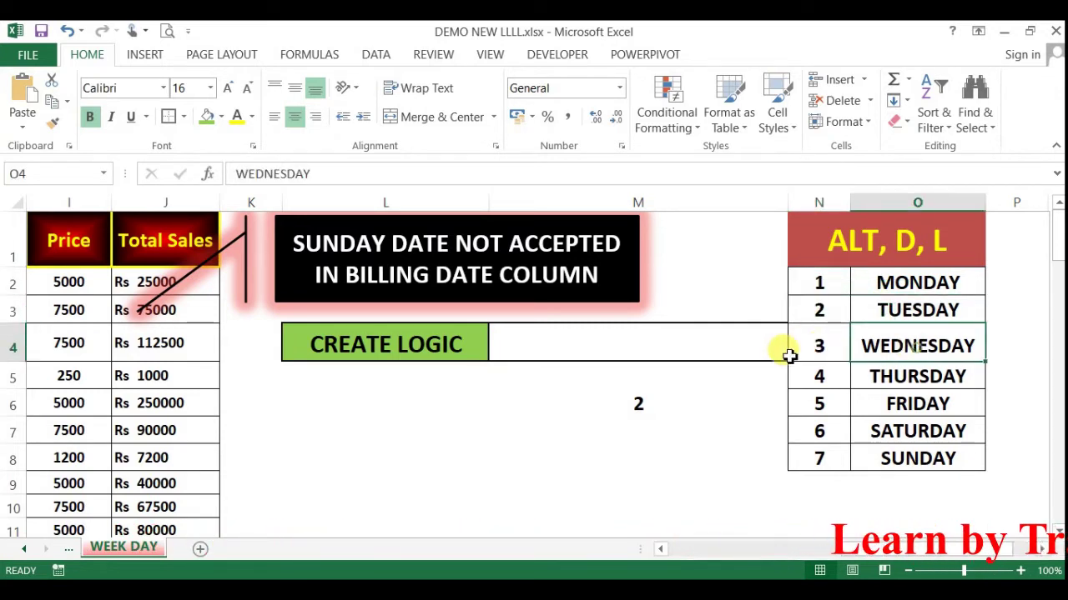
click(795, 355)
drag(828, 286, 819, 459)
click(827, 464)
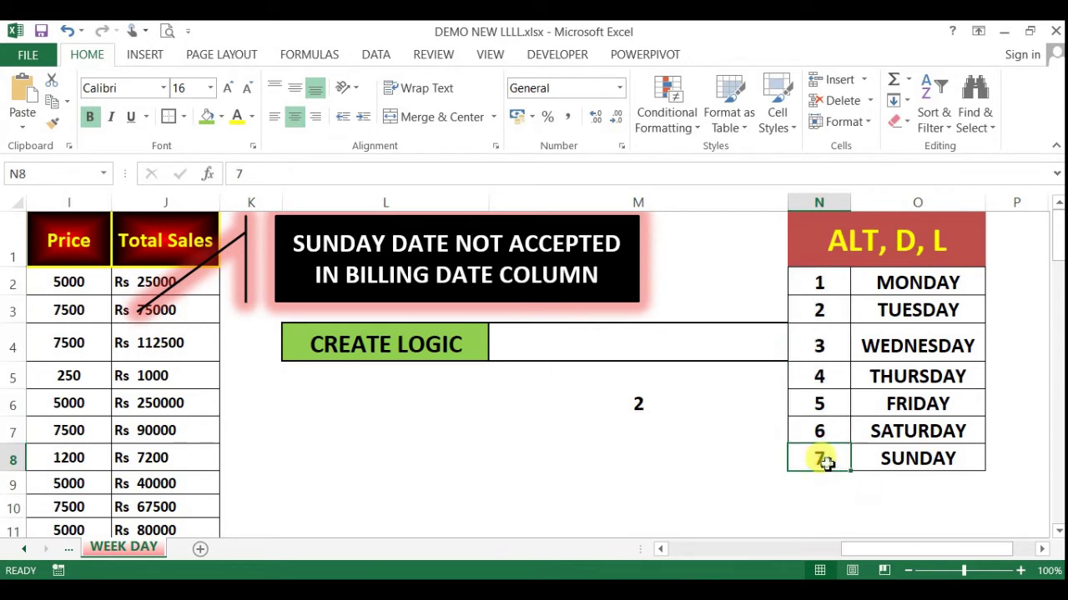
click(922, 281)
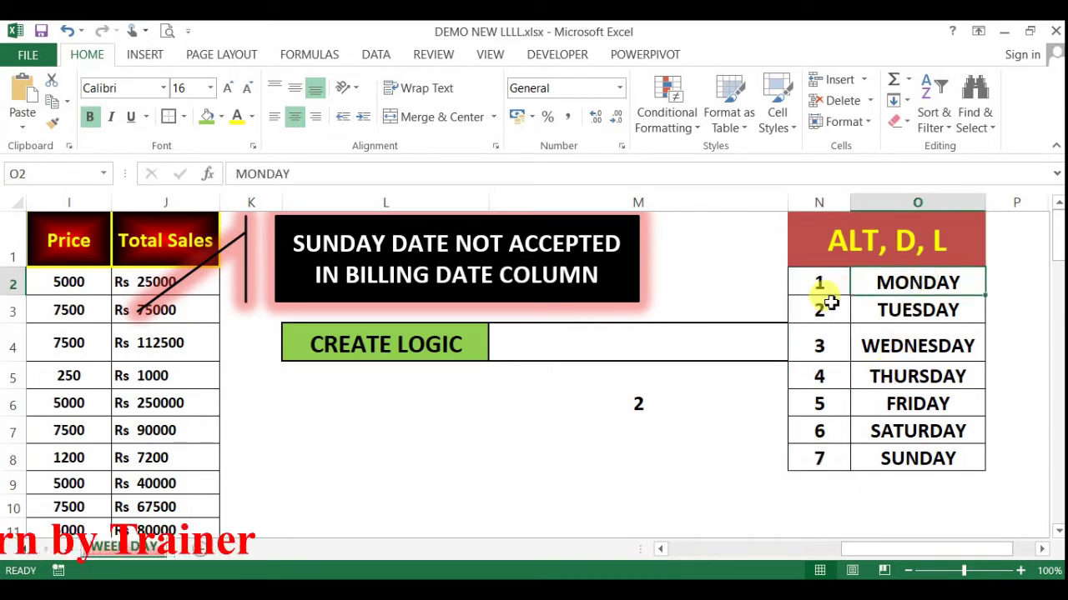
click(827, 307)
click(824, 455)
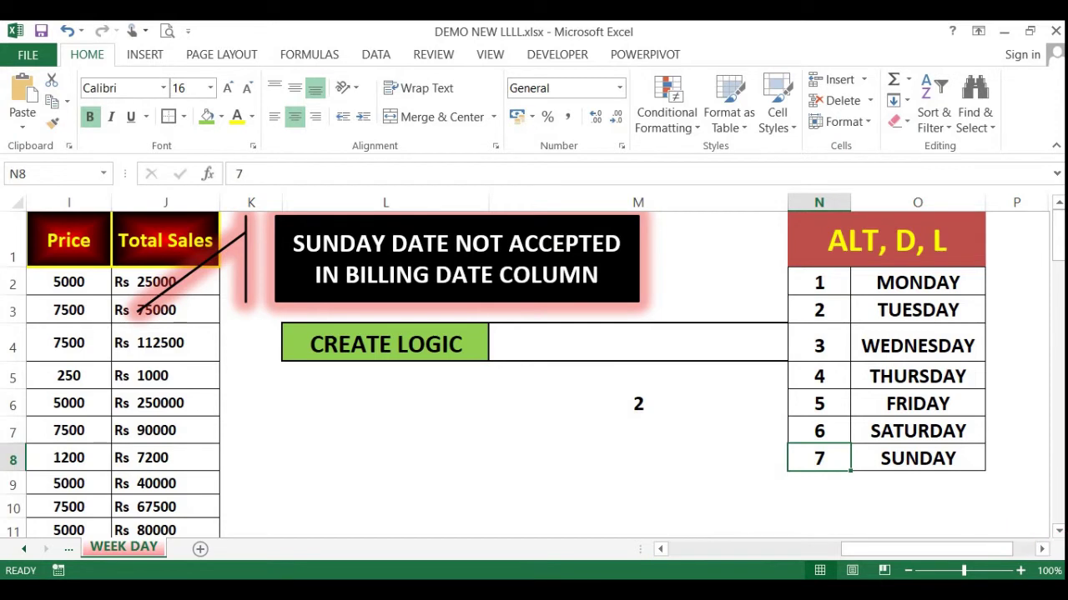
click(872, 457)
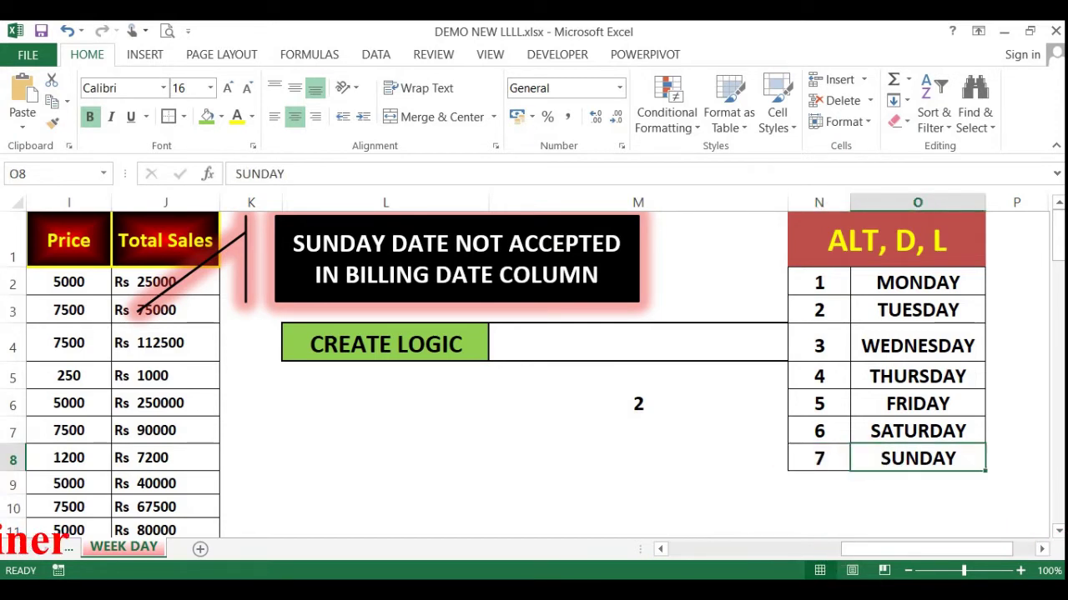
click(820, 285)
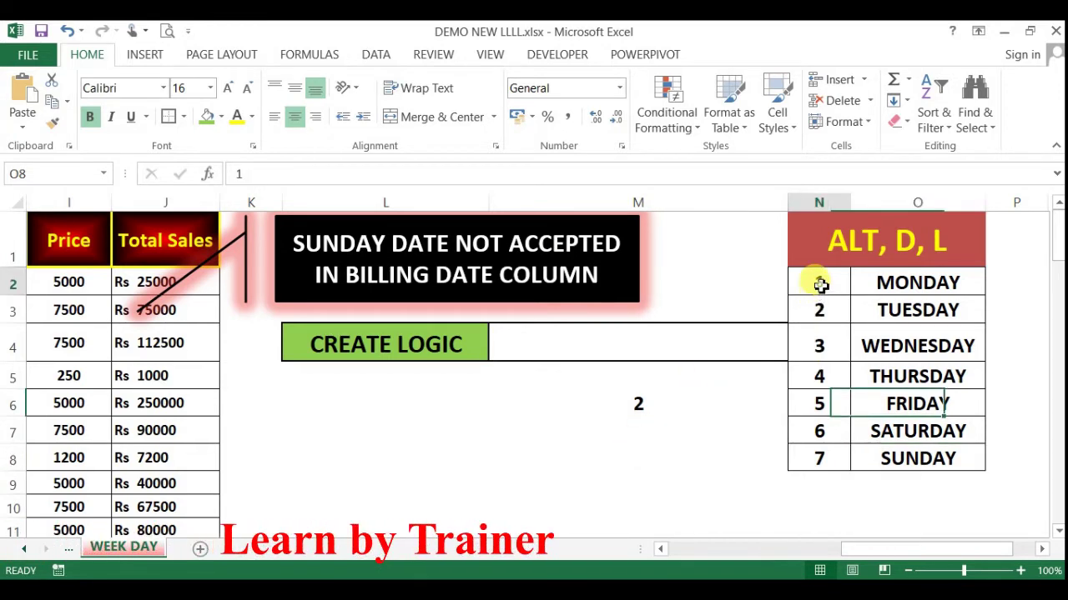
click(822, 439)
click(822, 464)
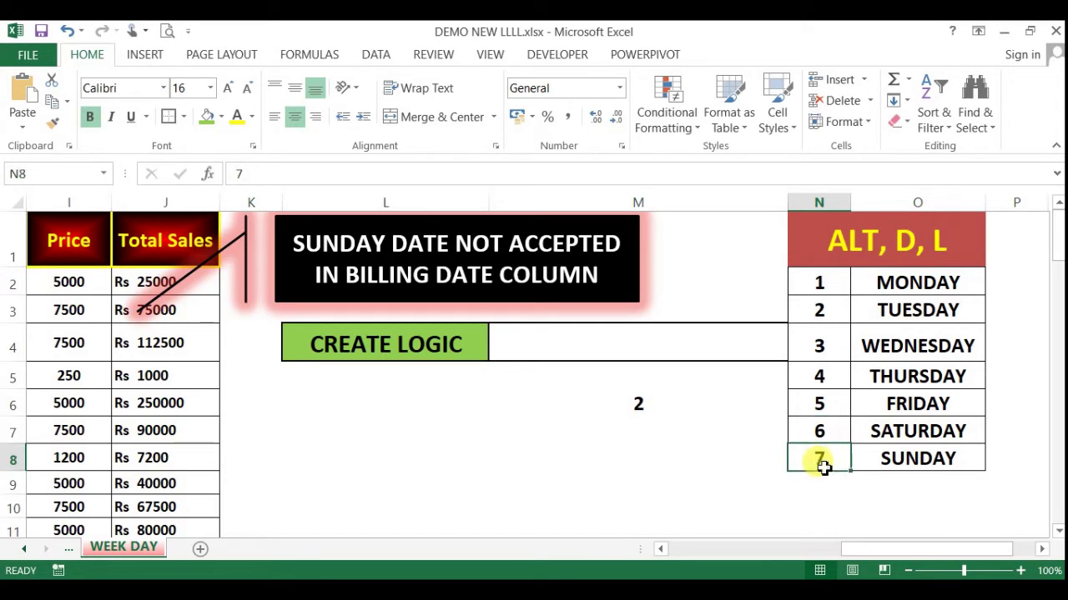
- Clear the trial WEEKDAY formula from cell M6
click(635, 406)
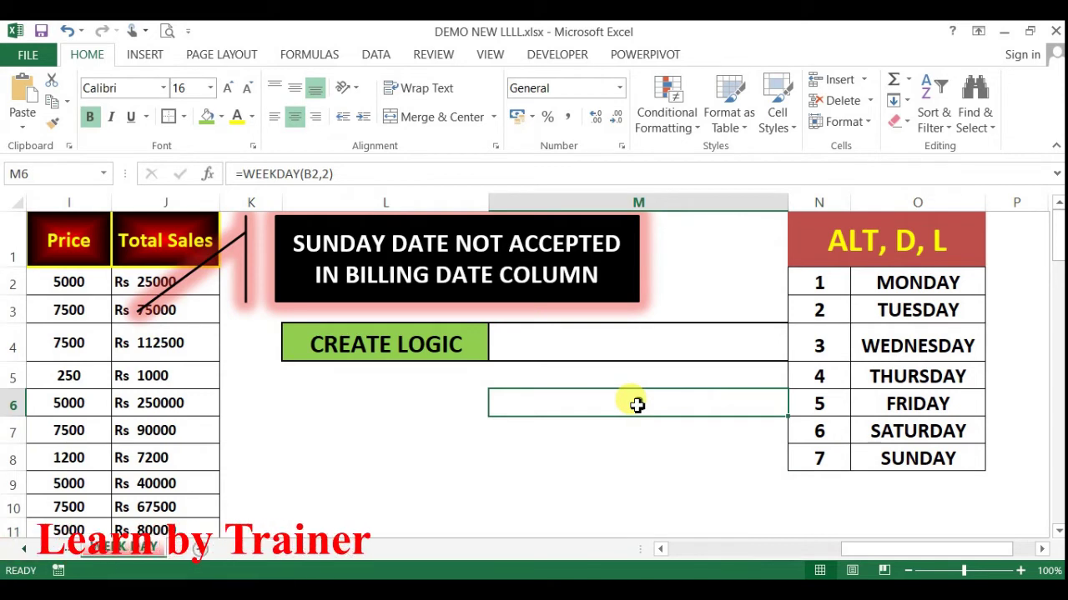
key(Delete)
click(621, 351)
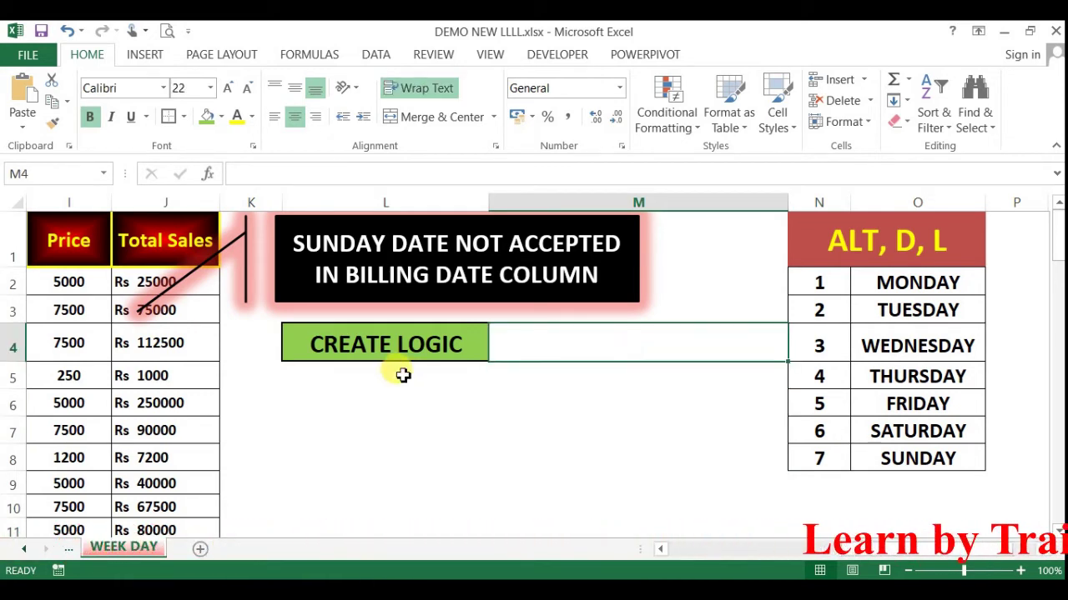
click(494, 479)
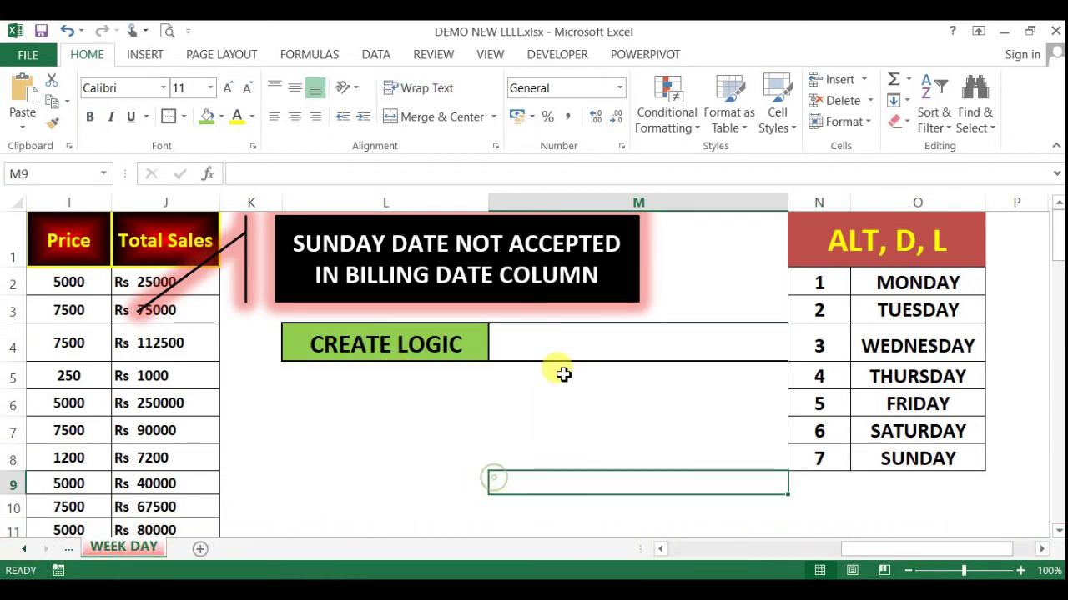
- Start a WEEKDAY formula in cell M4 with the first billing date, B2, as its serial number
click(570, 337)
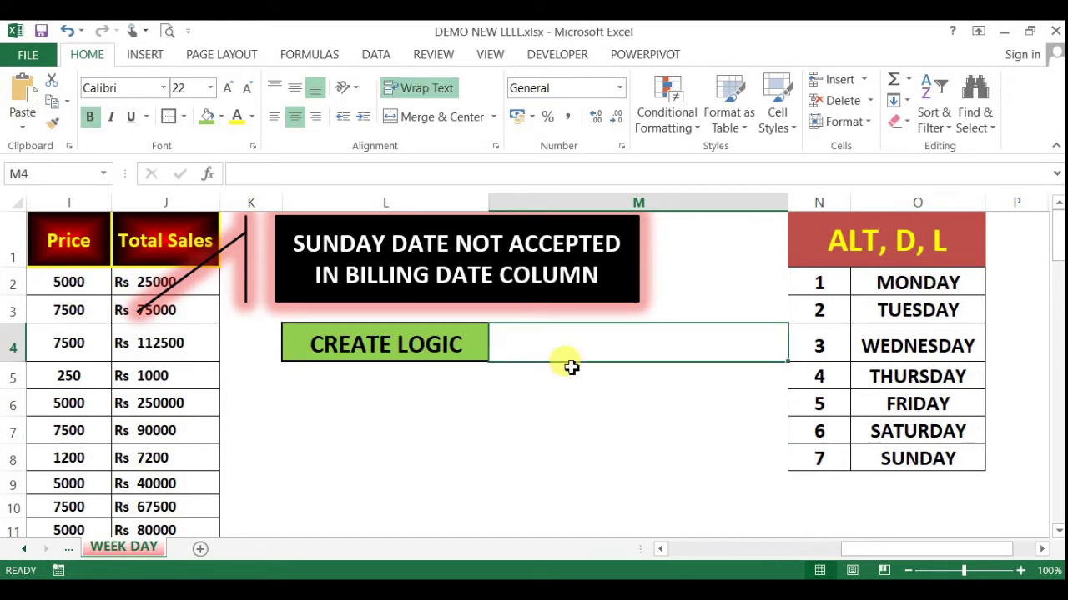
text(=)
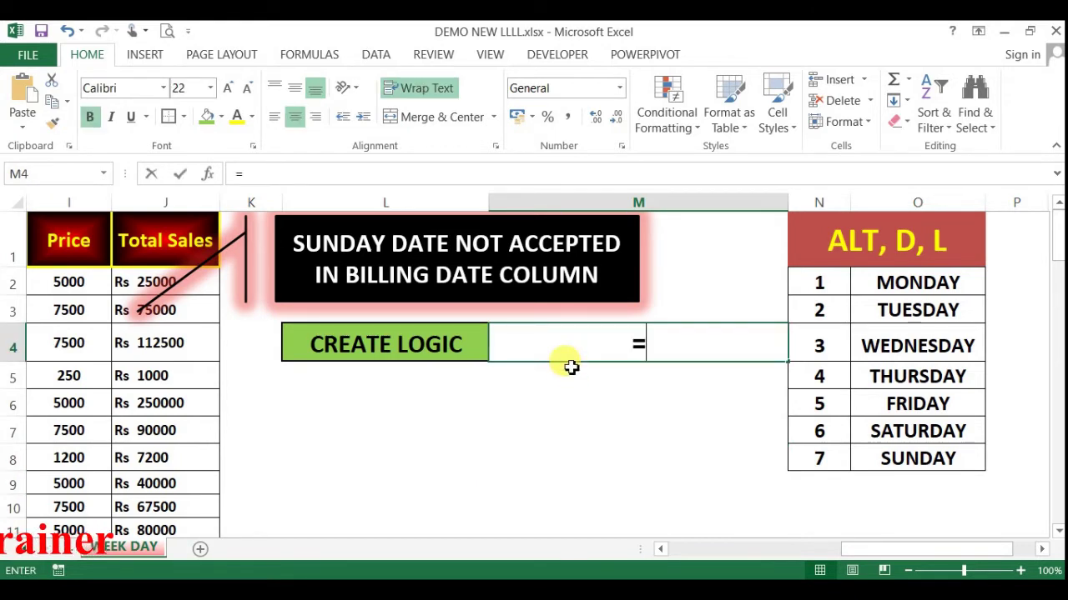
text(WE)
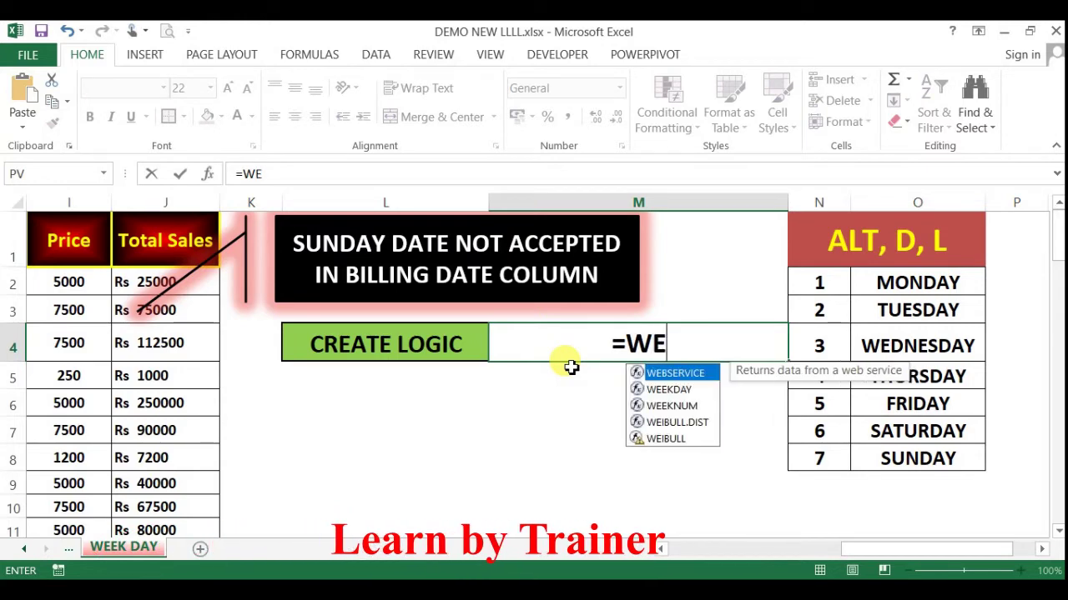
text(EK)
key(Tab)
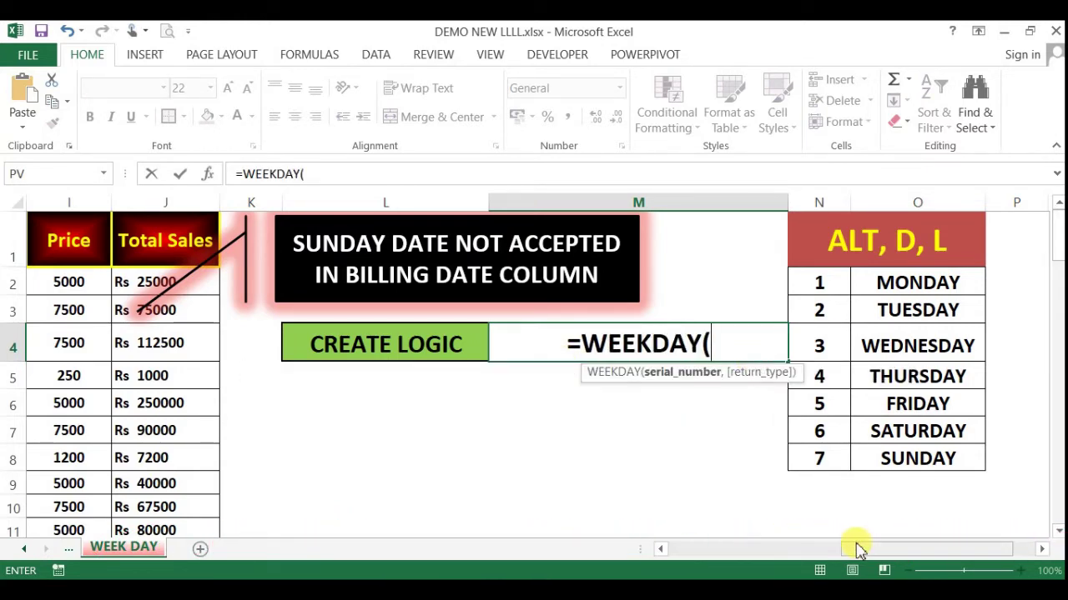
drag(856, 548, 673, 551)
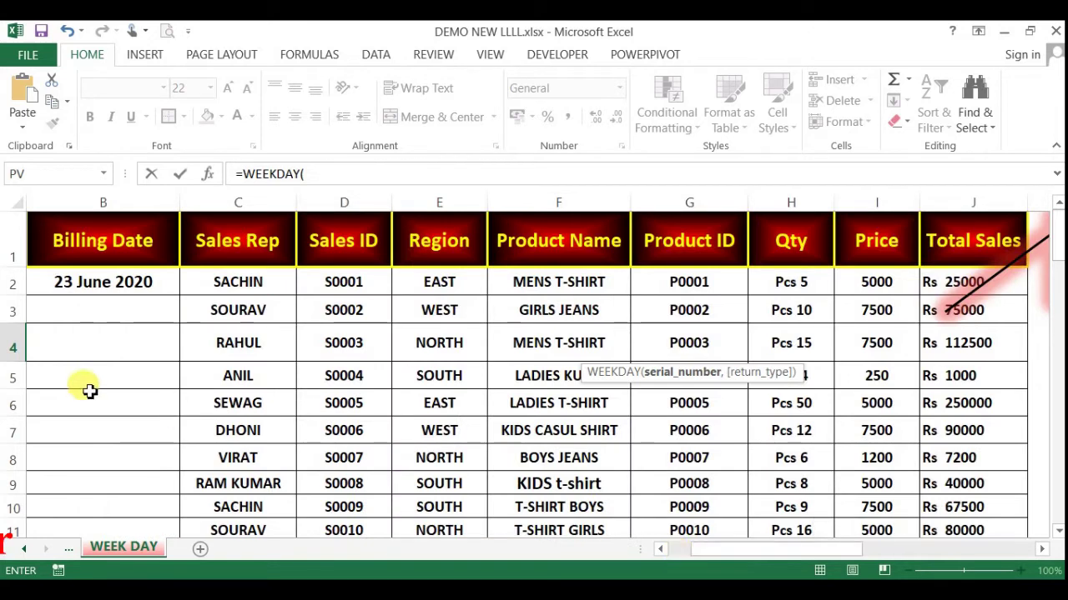
click(118, 282)
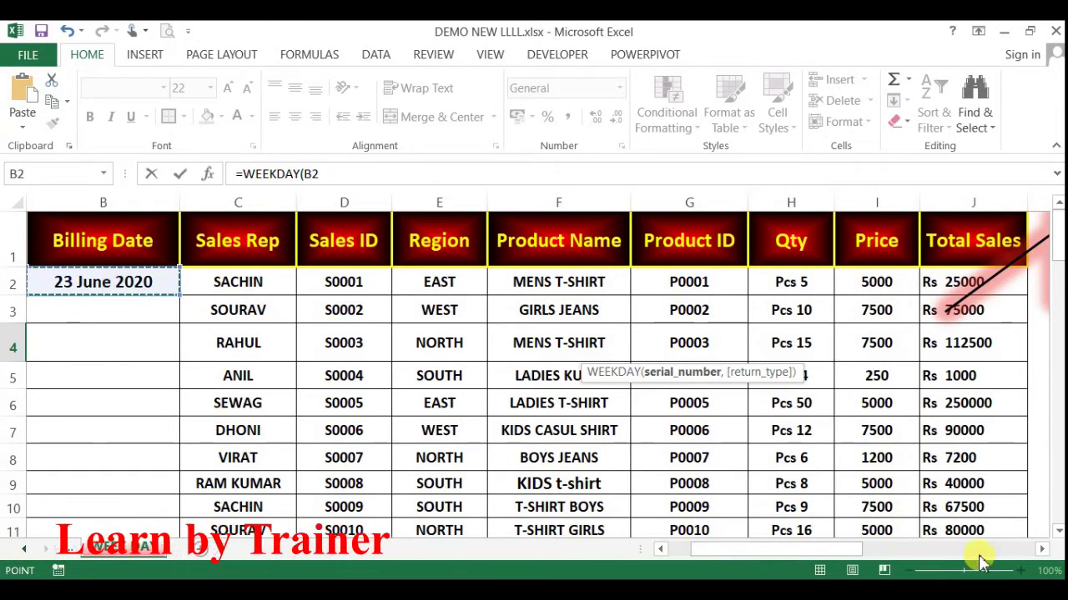
- Complete the M4 formula as =WEEKDAY(B2,2), using return type 2 that numbers Monday as 1 through Sunday as 7
scroll(1001, 551, right, 5)
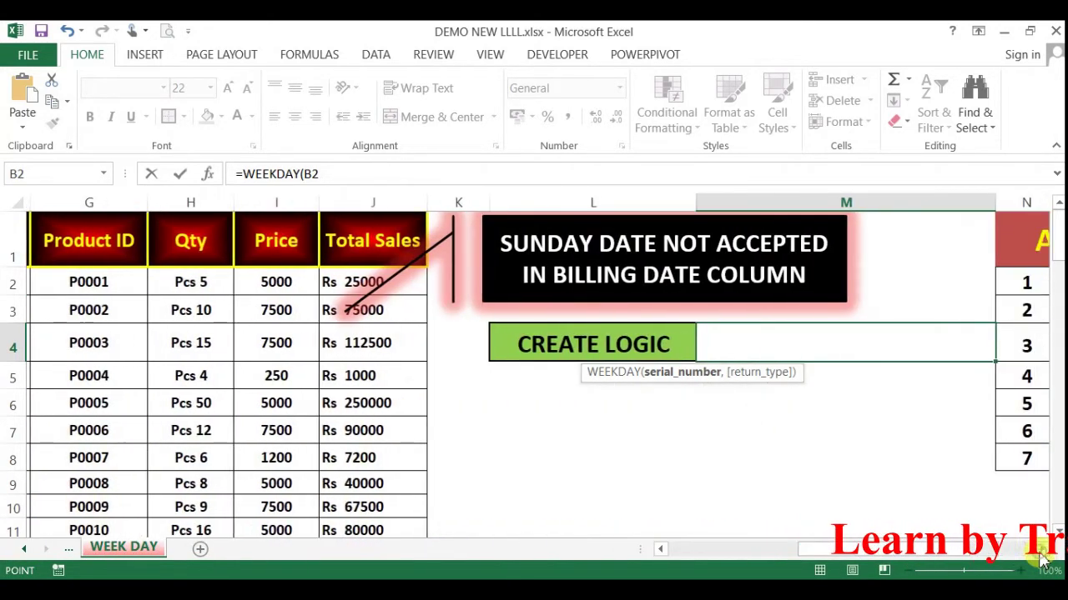
text(,)
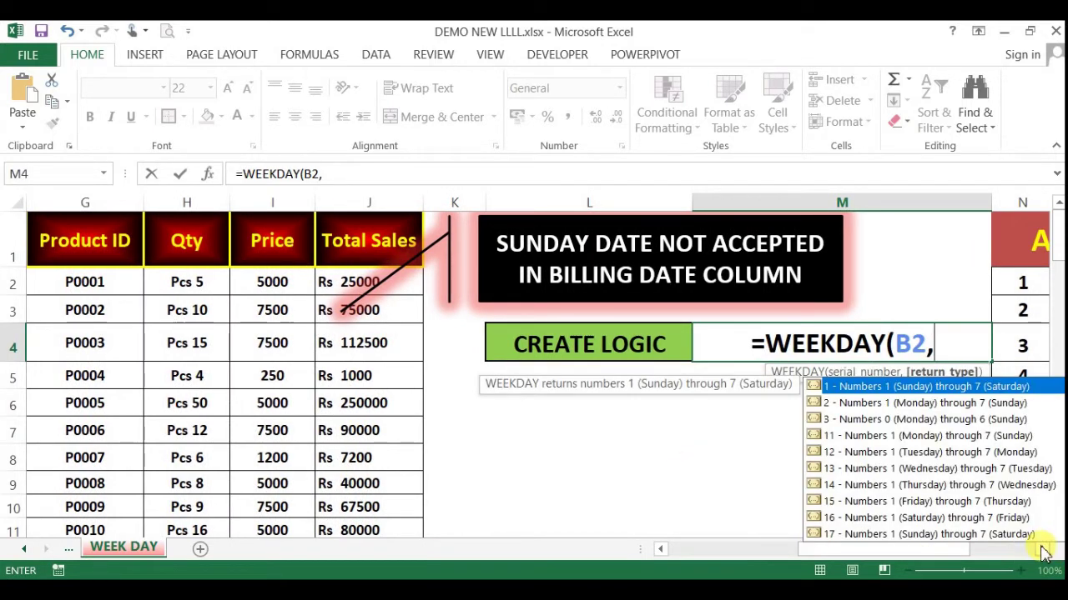
scroll(1042, 552, right, 2)
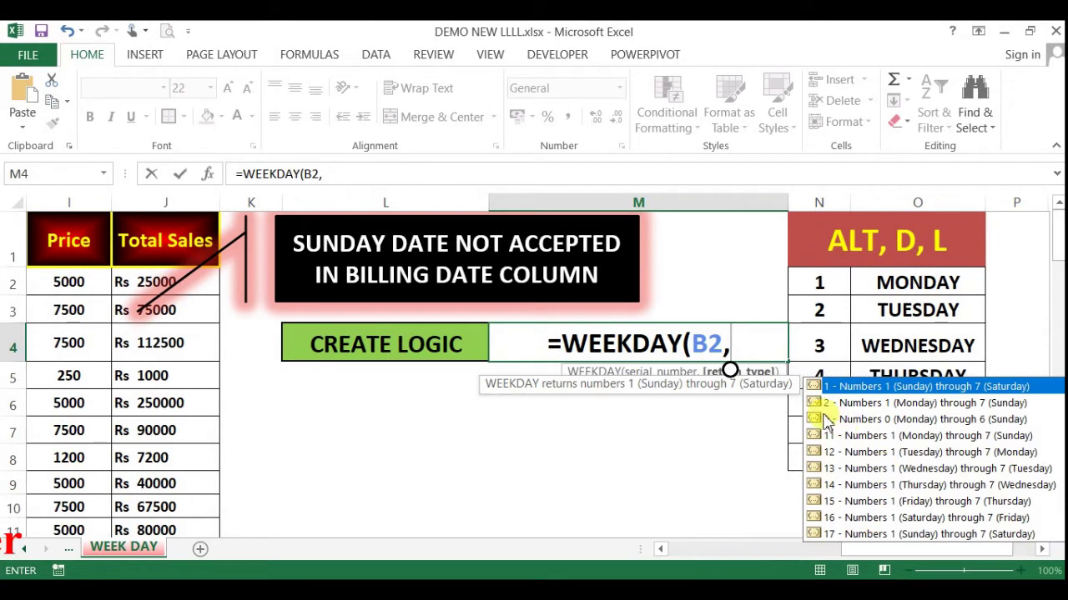
click(825, 407)
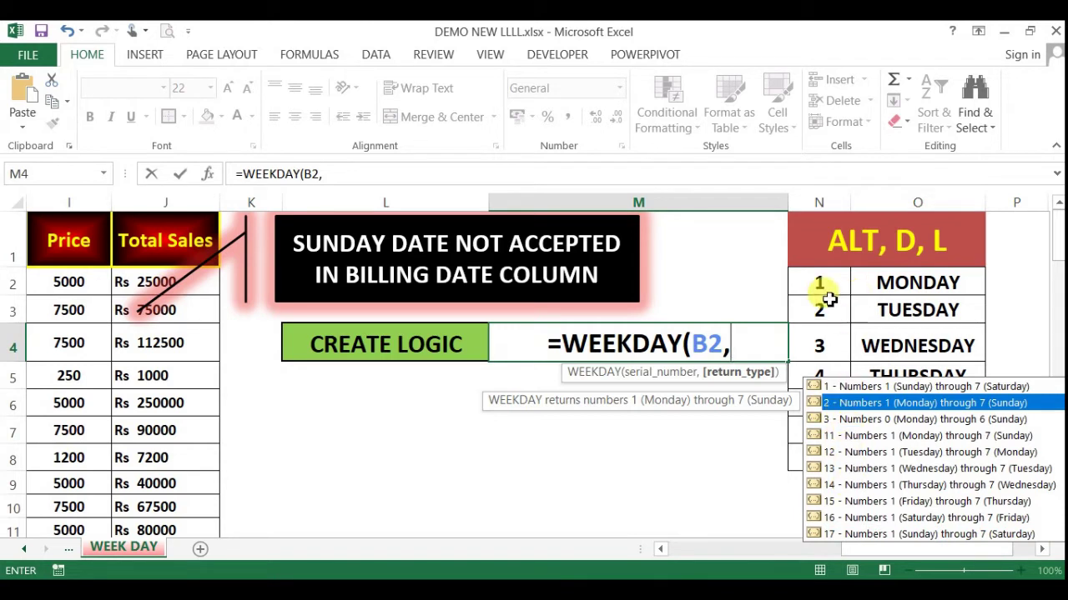
double_click(830, 404)
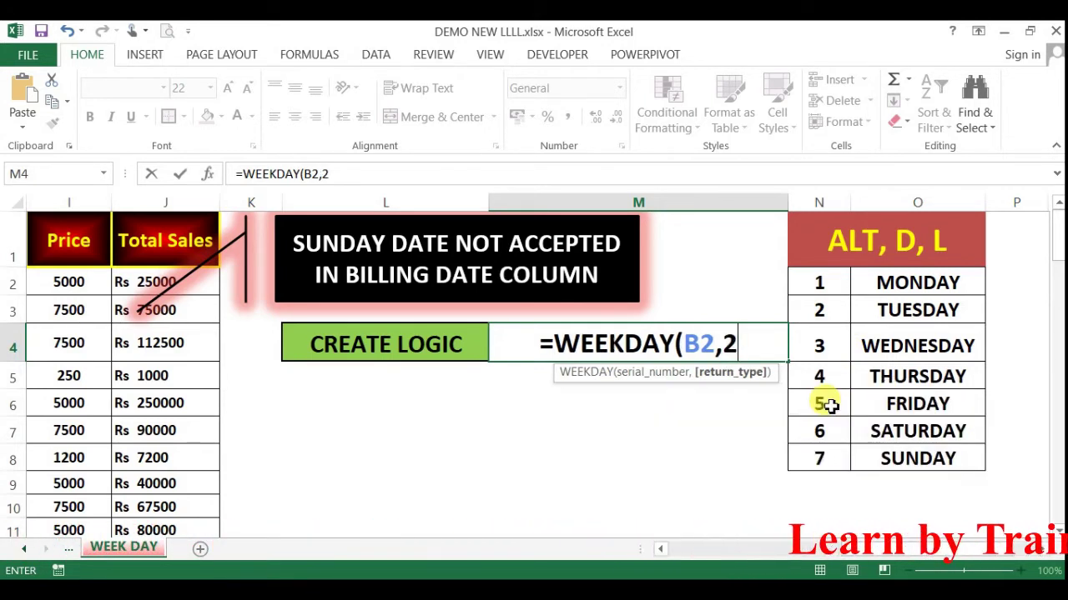
text())
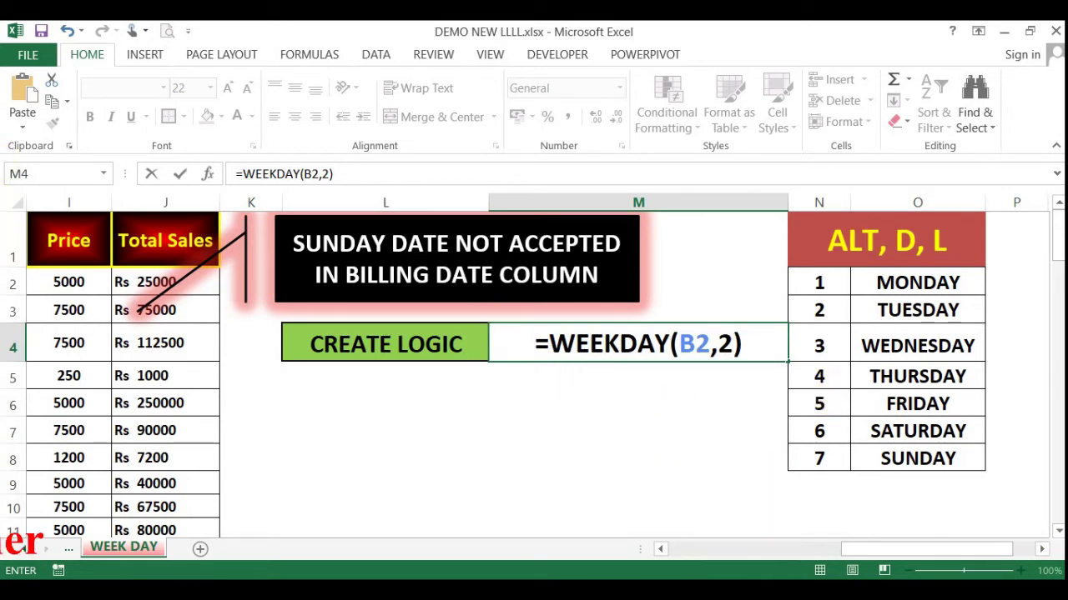
drag(875, 554, 852, 575)
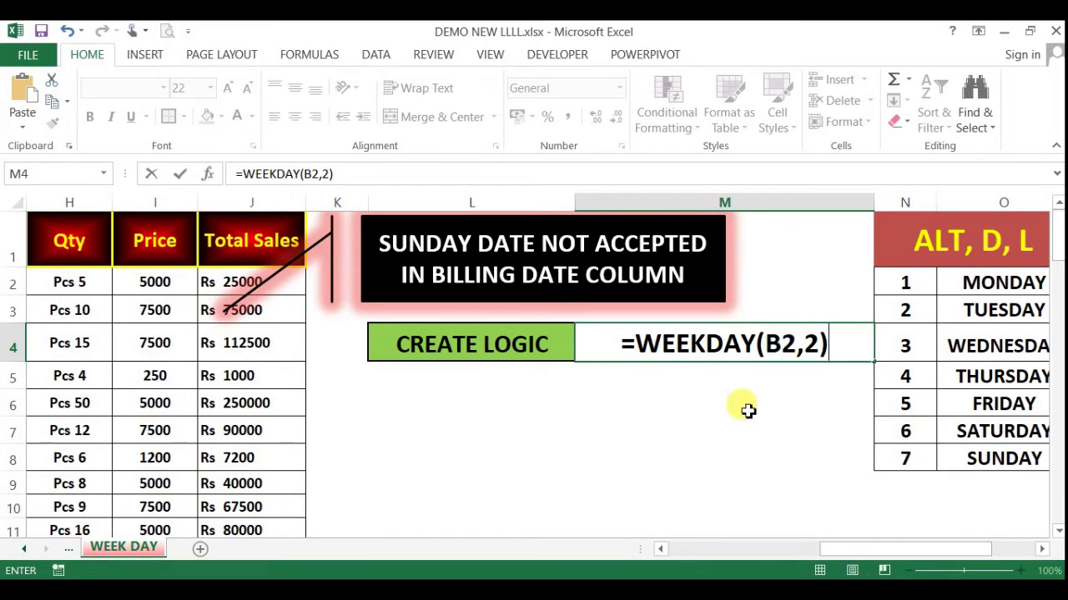
key(Return)
- Check the weekday number in M4 against 23 June 2020 in the system calendar and the numbered day list
click(745, 345)
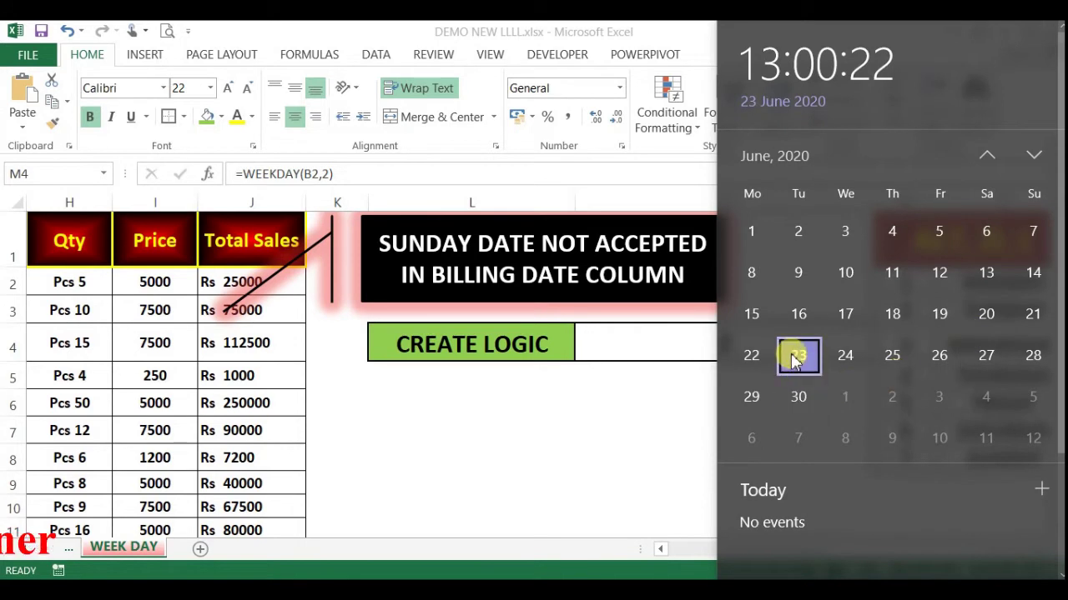
click(646, 421)
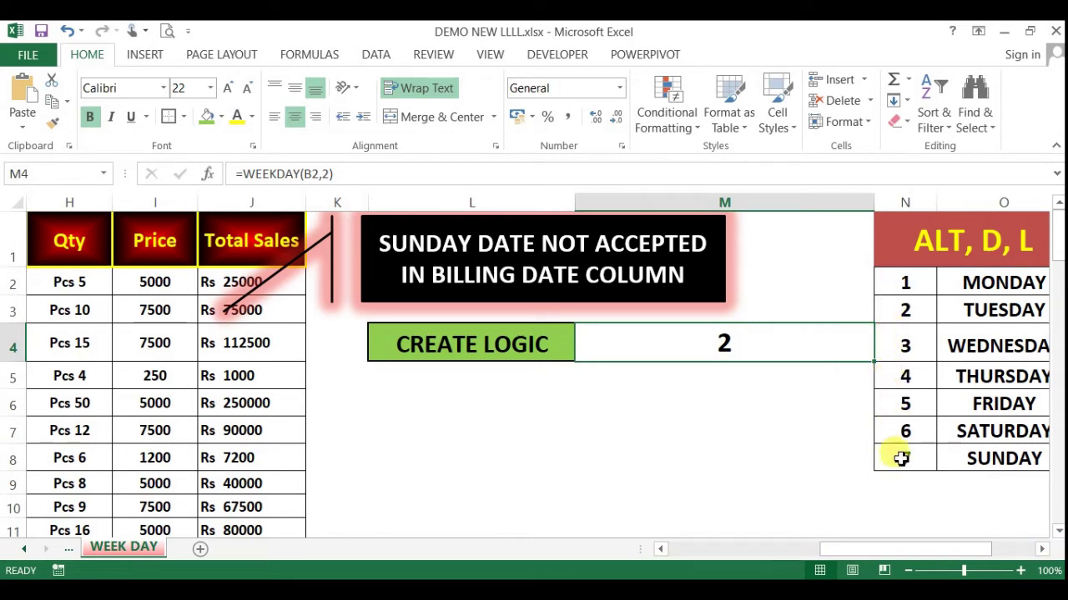
click(907, 431)
- Extend the M4 formula with a less-than-7 test so it reads =WEEKDAY(B2,2)<7
click(799, 349)
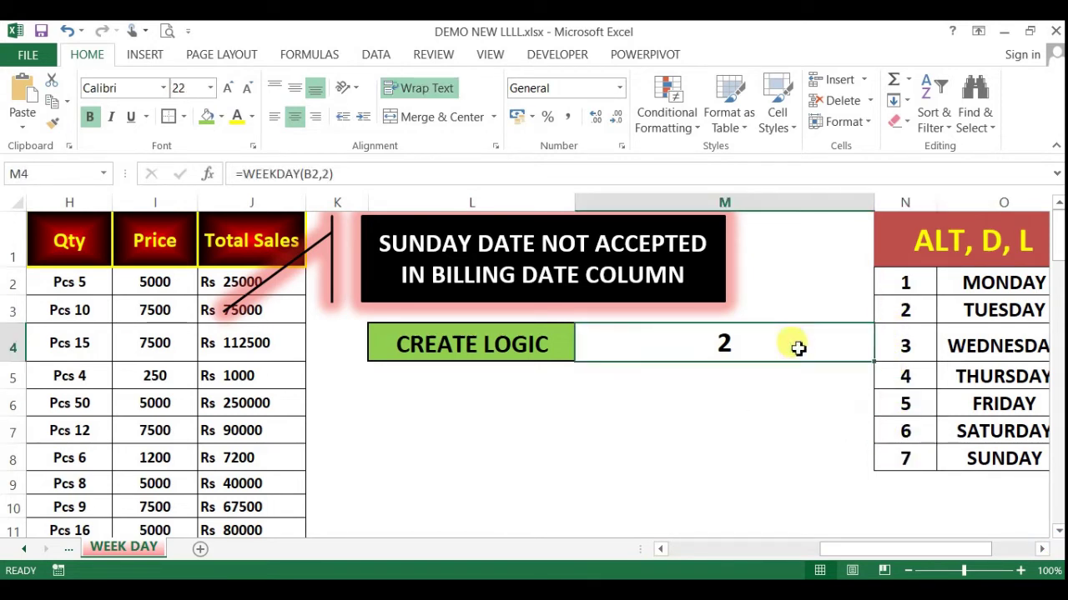
double_click(798, 349)
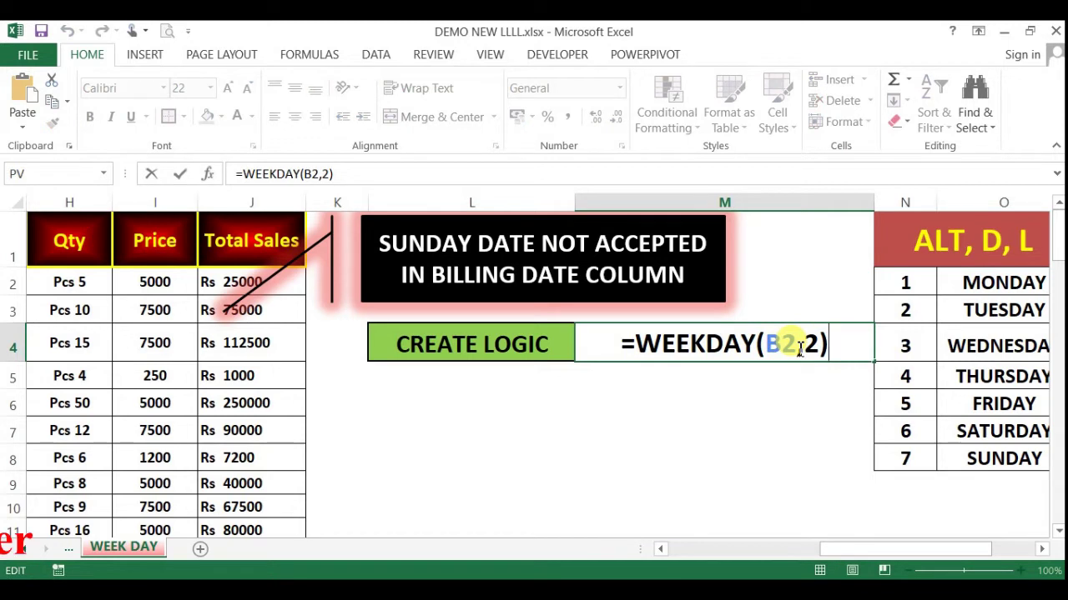
text(<)
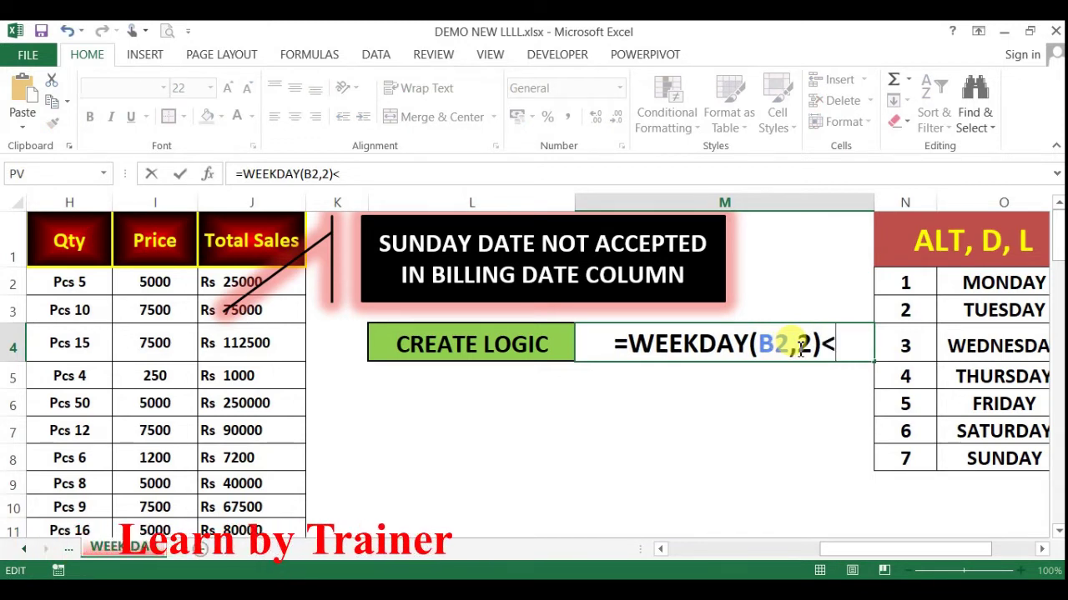
text(7)
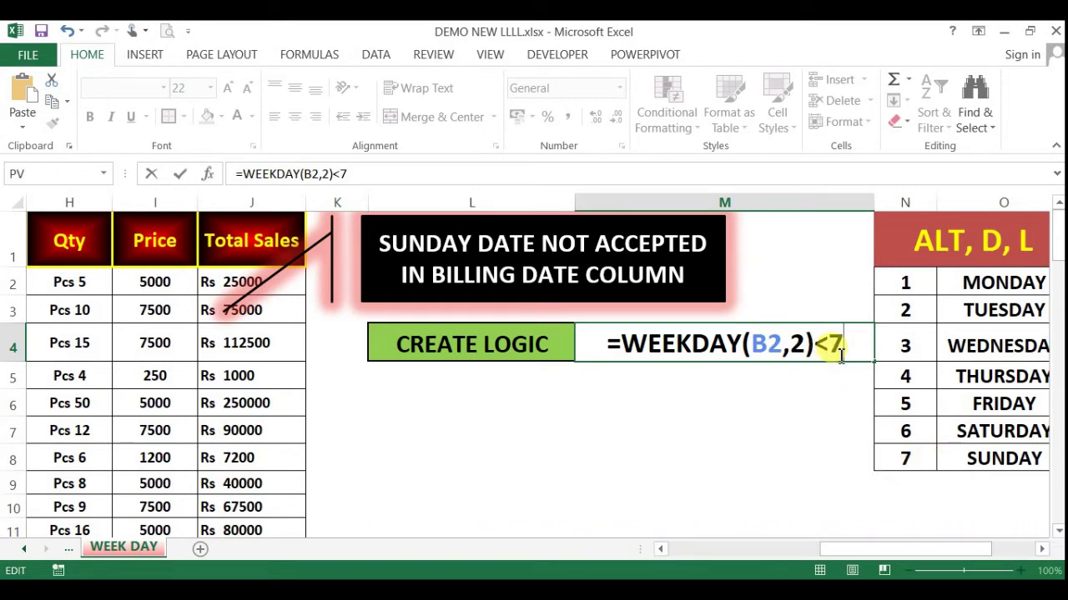
key(Return)
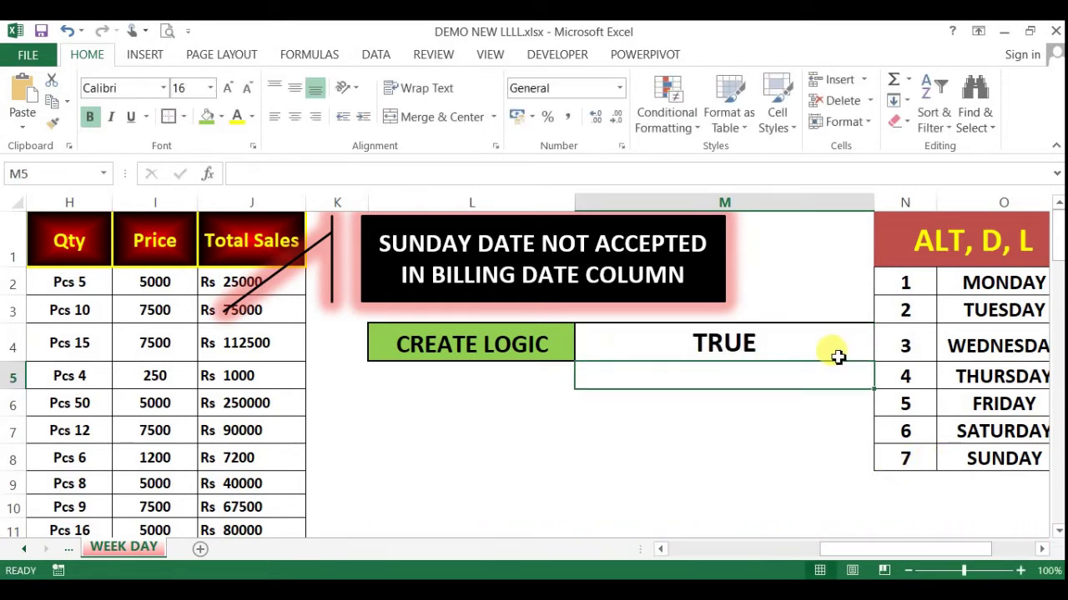
- Look up a Sunday in the system calendar and set the billing date in B2 to 28-06-2020
click(837, 356)
drag(859, 551, 858, 550)
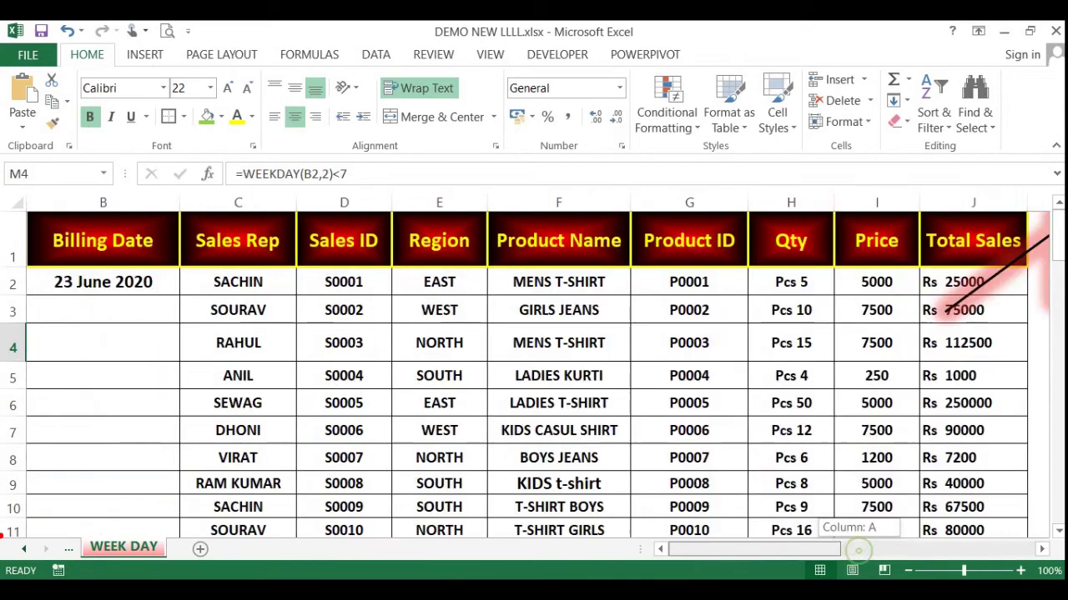
click(70, 290)
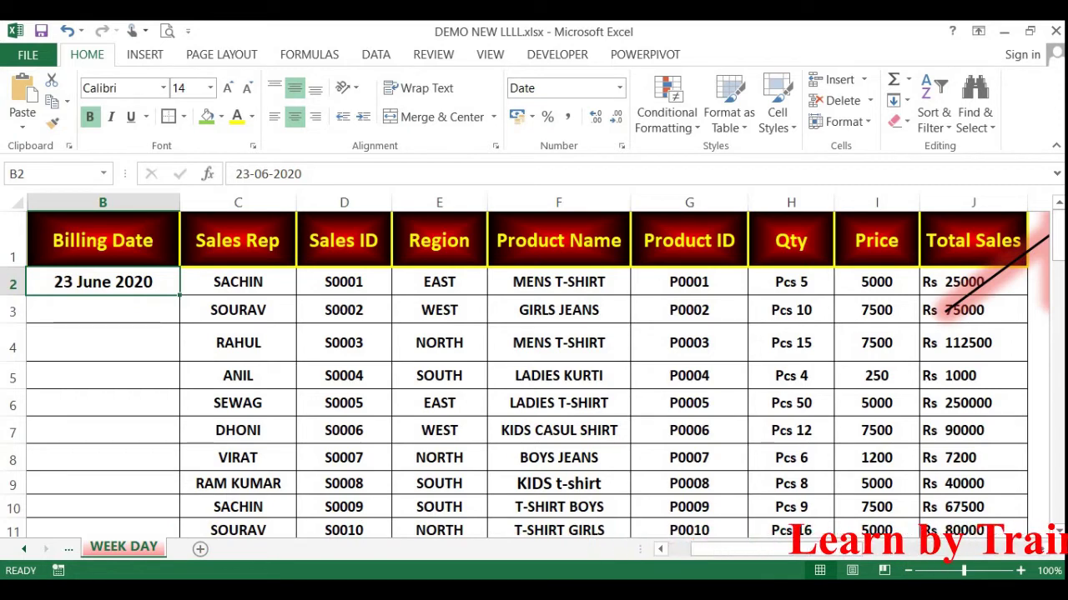
key(super+alt+d)
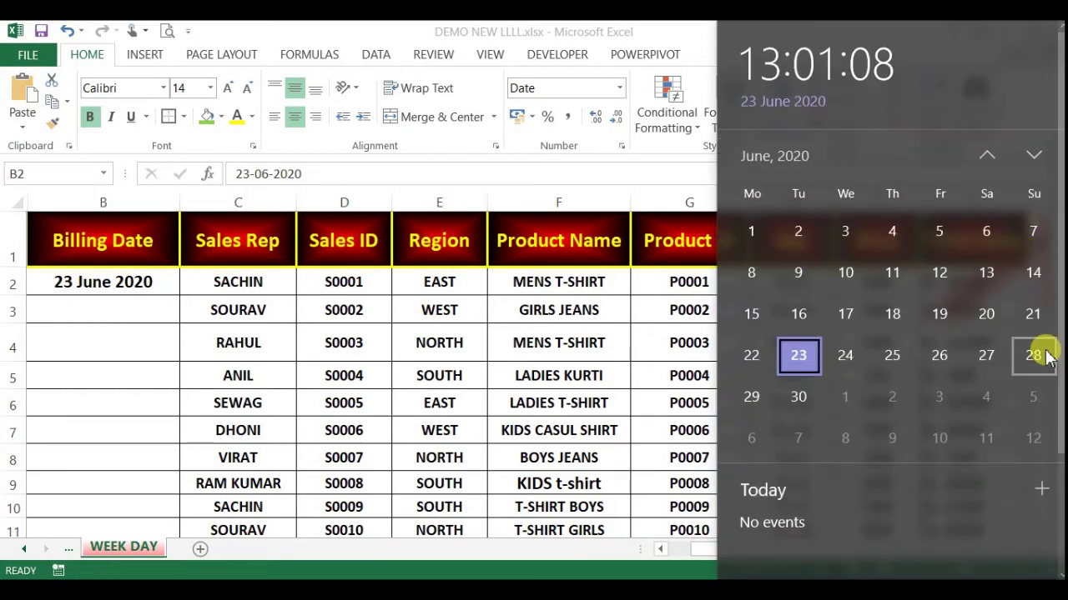
click(59, 344)
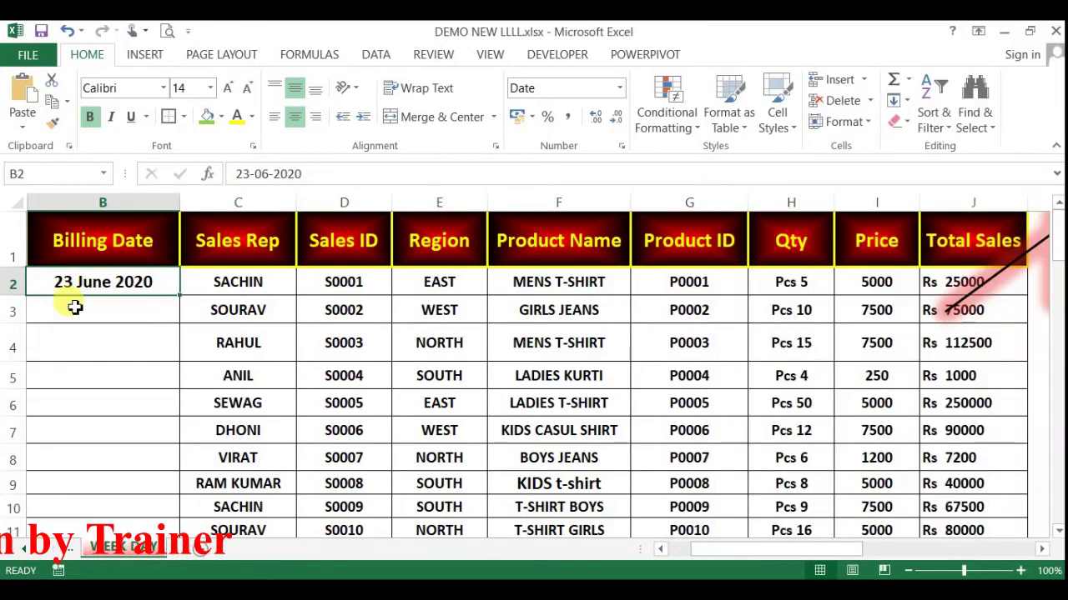
text(2)
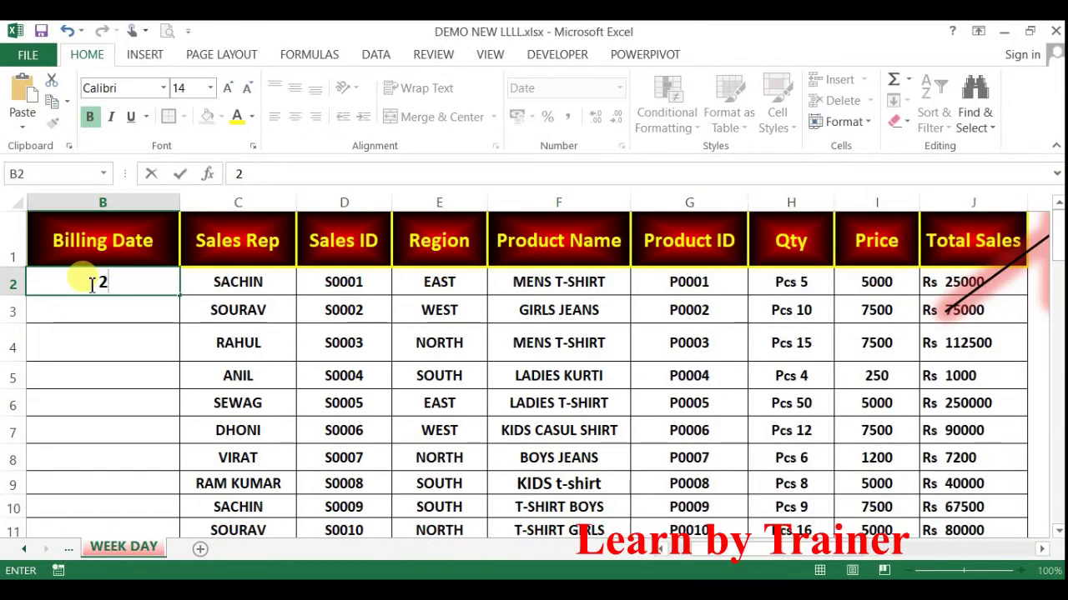
text(8-06-)
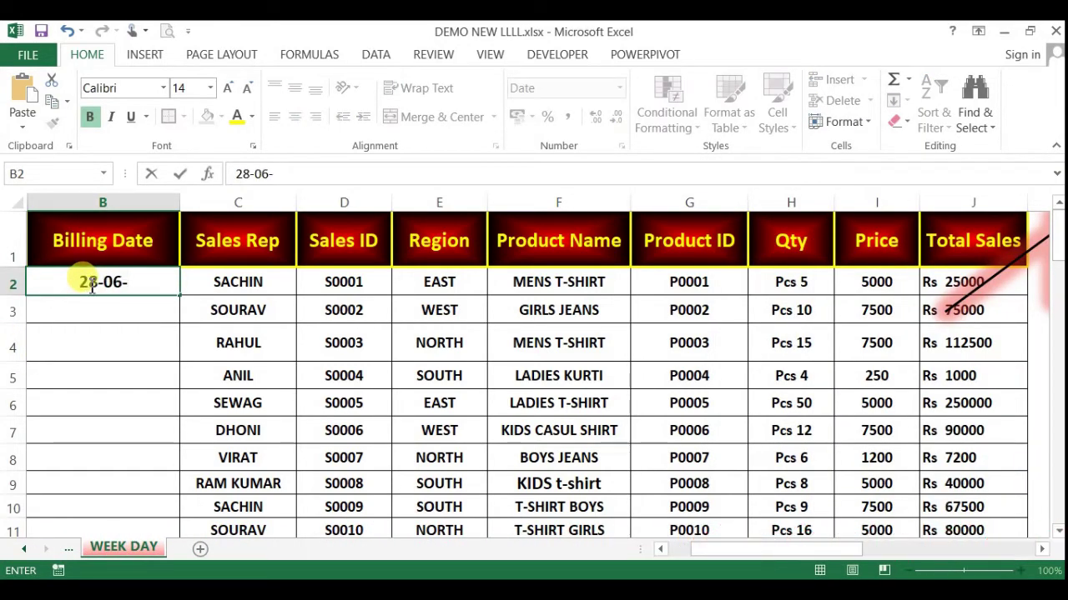
text(2020)
key(Return)
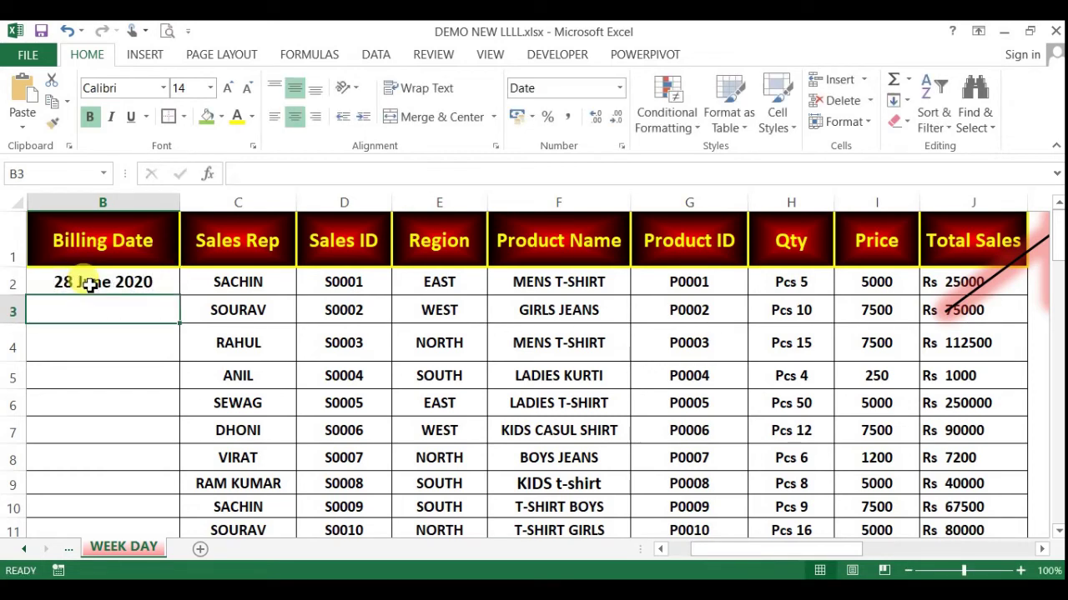
- Check the logic result in M4 for the Sunday date and copy its formula text =WEEKDAY(B2,2)<7
scroll(1040, 551, right, 5)
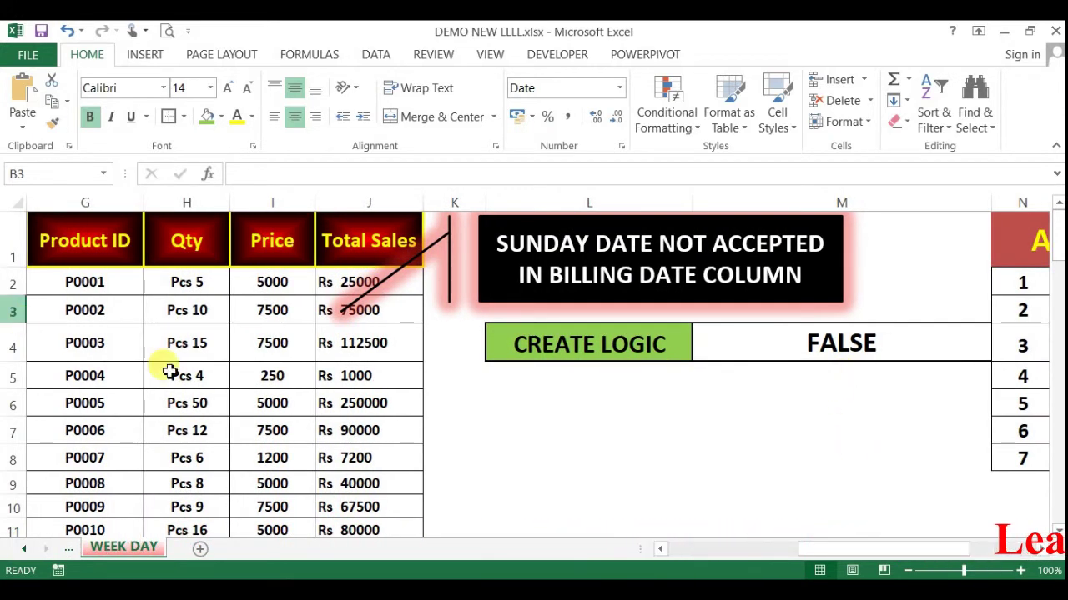
click(868, 349)
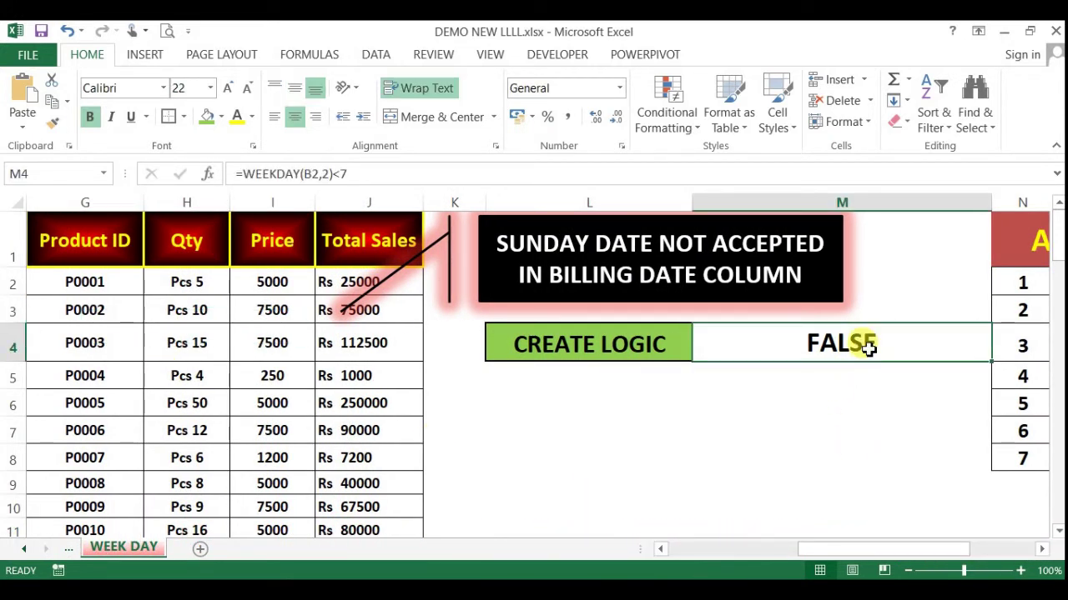
double_click(867, 349)
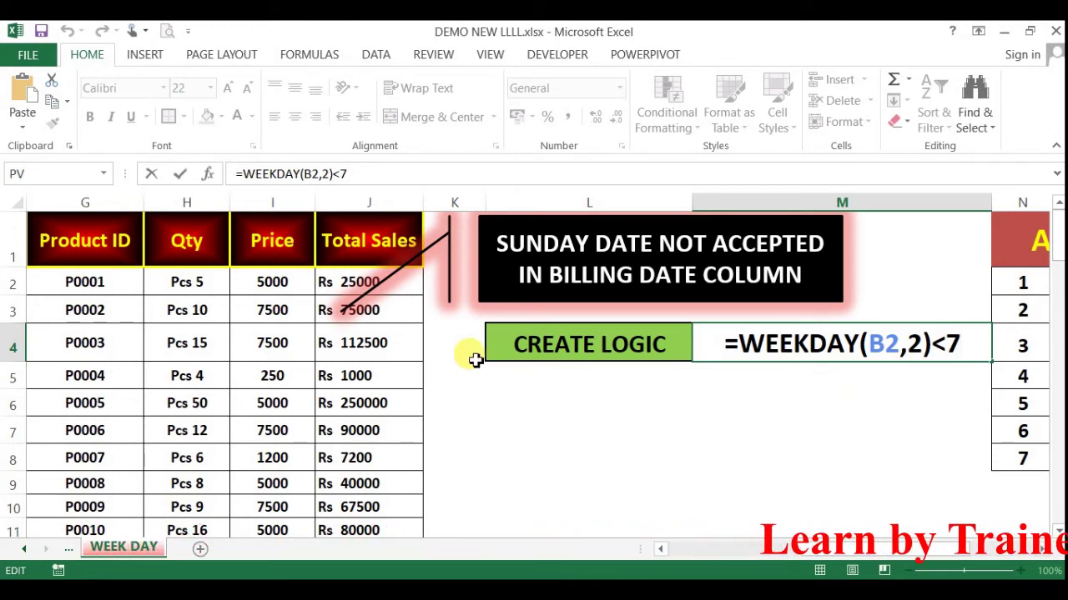
drag(362, 174, 11, 175)
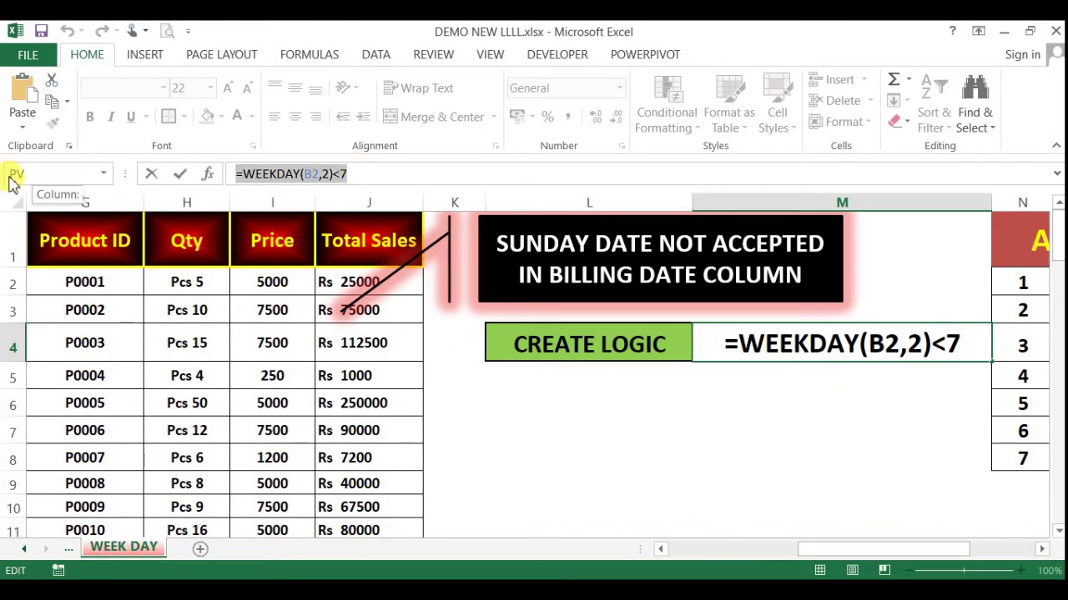
key(ctrl+c)
key(Escape)
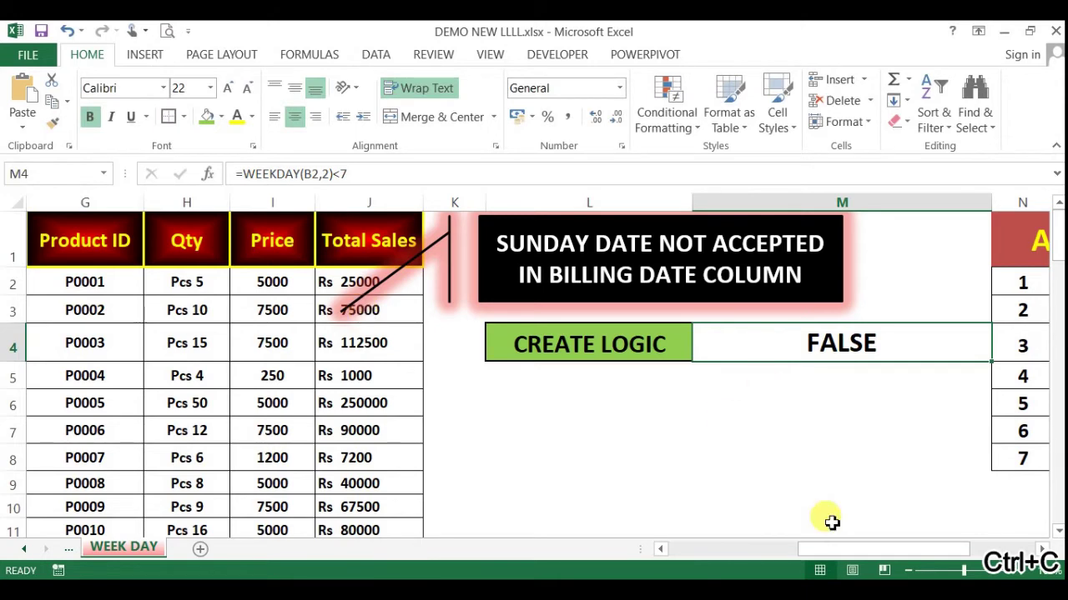
- Select the Billing Date cells from B2 down to the last data row, B79
drag(822, 551, 828, 550)
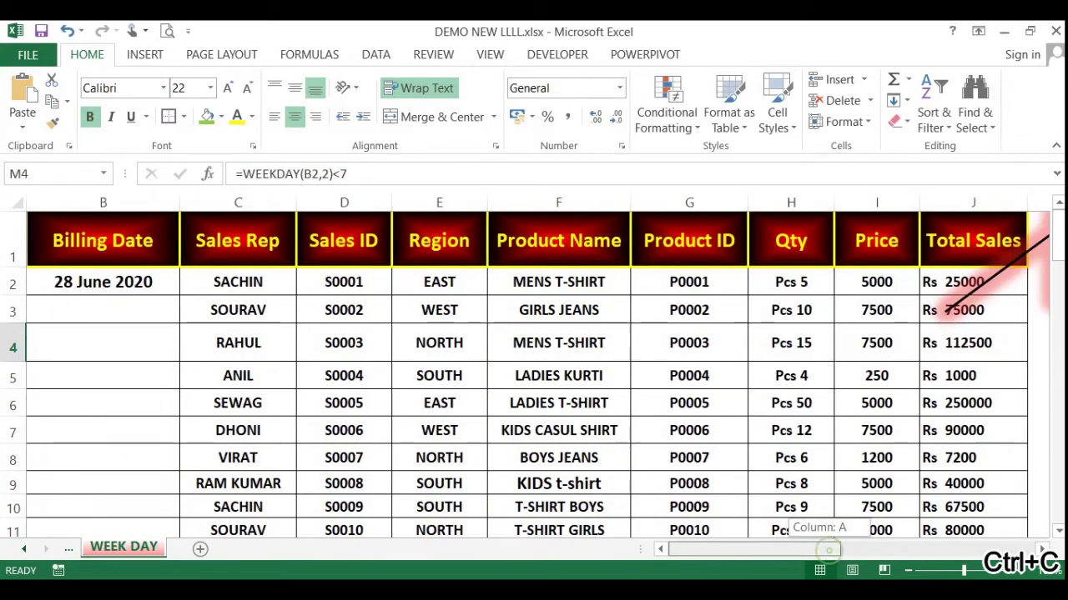
click(79, 282)
key(shift+Down)
key(shift+Down)
key(shift+Down)
key(shift+Down)
key(shift+Down)
key(shift+Down)
key(shift+Down)
key(shift+Down)
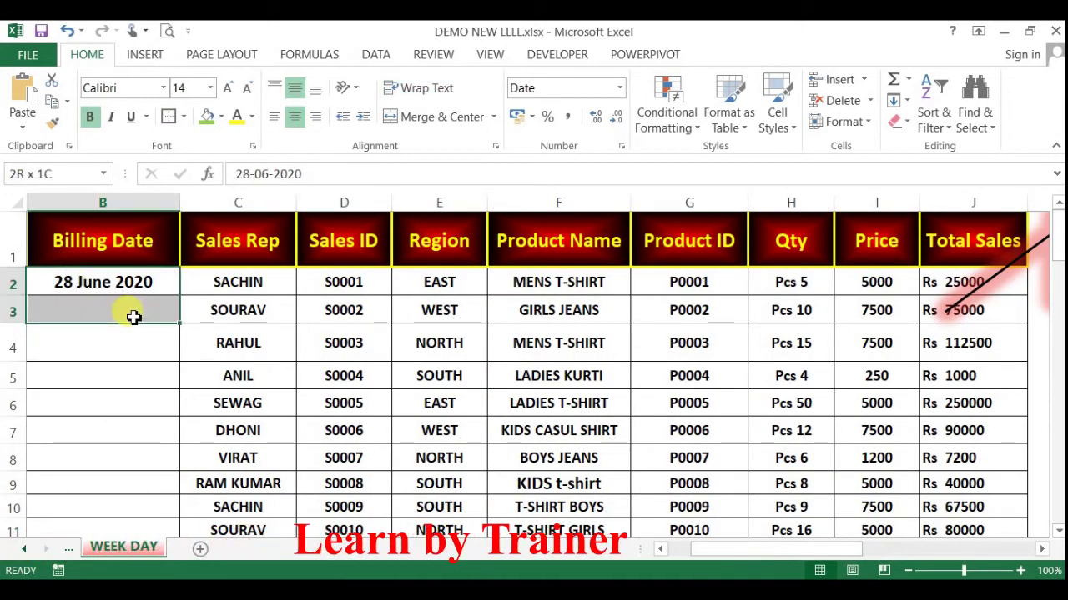
key(shift+Down)
key(shift+Down)
key(shift+Down)
key(shift+Down)
key(shift+Down)
key(shift+Down)
key(shift+Down)
key(shift+Down)
key(shift+Down)
key(shift+Down)
key(shift+Down)
key(shift+Down)
key(shift+Down)
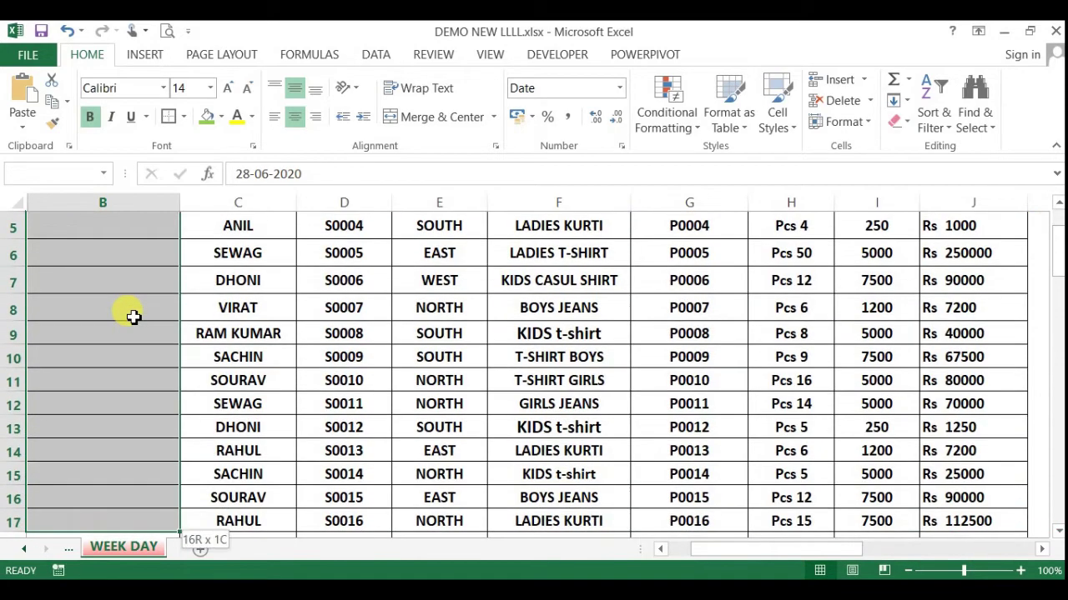
key(shift+Down)
key(shift+Down)
key(shift+Down)
key(shift+Down)
key(shift+Down)
key(shift+Down)
key(shift+Down)
key(shift+Down)
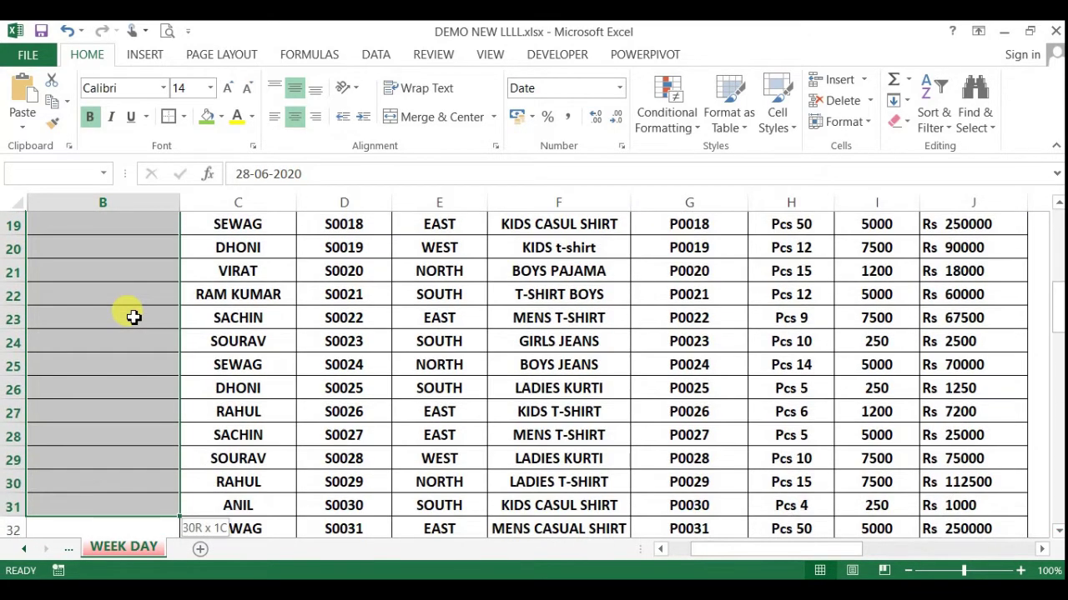
key(shift+Down)
key(shift+Down)
key(shift+Down)
key(shift+Down)
key(shift+Down)
key(shift+Down)
key(shift+Down)
key(shift+Down)
key(shift+Down)
key(shift+Down)
key(shift+Down)
key(shift+Down)
key(shift+Down)
key(shift+Down)
key(shift+Down)
key(shift+Down)
key(shift+Down)
key(shift+Down)
key(shift+Down)
key(shift+Down)
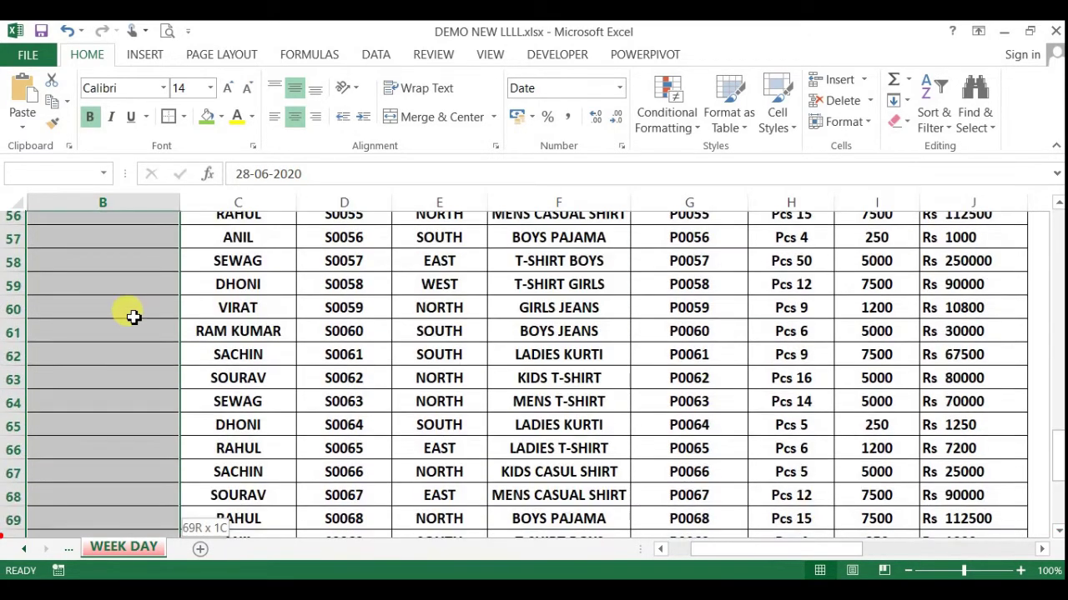
key(shift+Down)
key(shift+Down)
key(shift+Down)
key(shift+Down)
key(shift+Down)
key(shift+Down)
key(shift+Down)
key(shift+Down)
key(shift+Down)
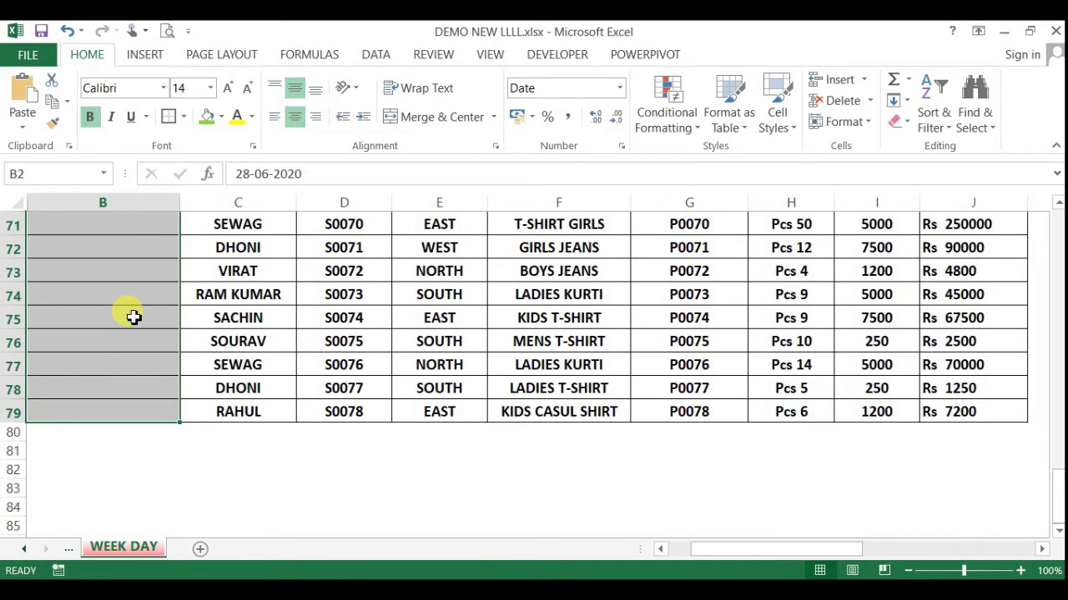
scroll(133, 317, up, 20)
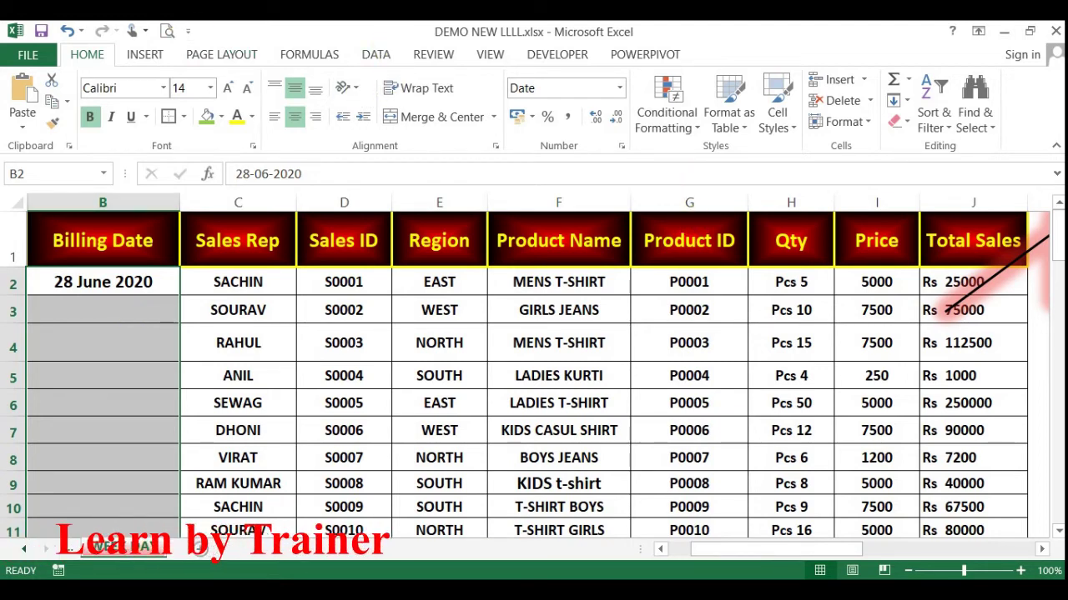
- Check the shortcut note above the weekday list and open Data Validation for the selected Billing Date cells
click(1042, 550)
scroll(1043, 551, right, 6)
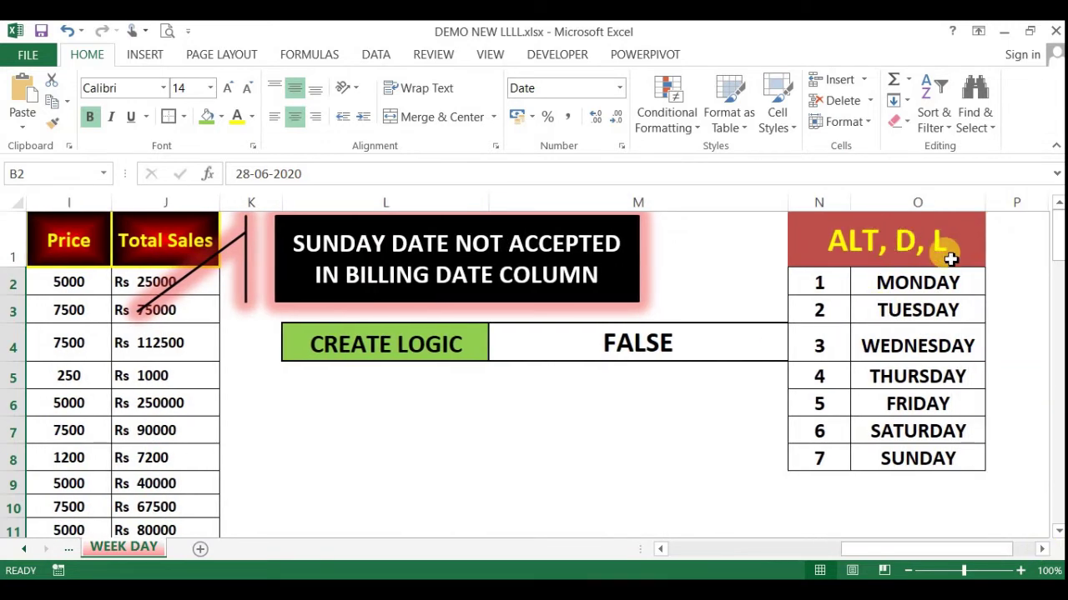
drag(851, 550, 705, 551)
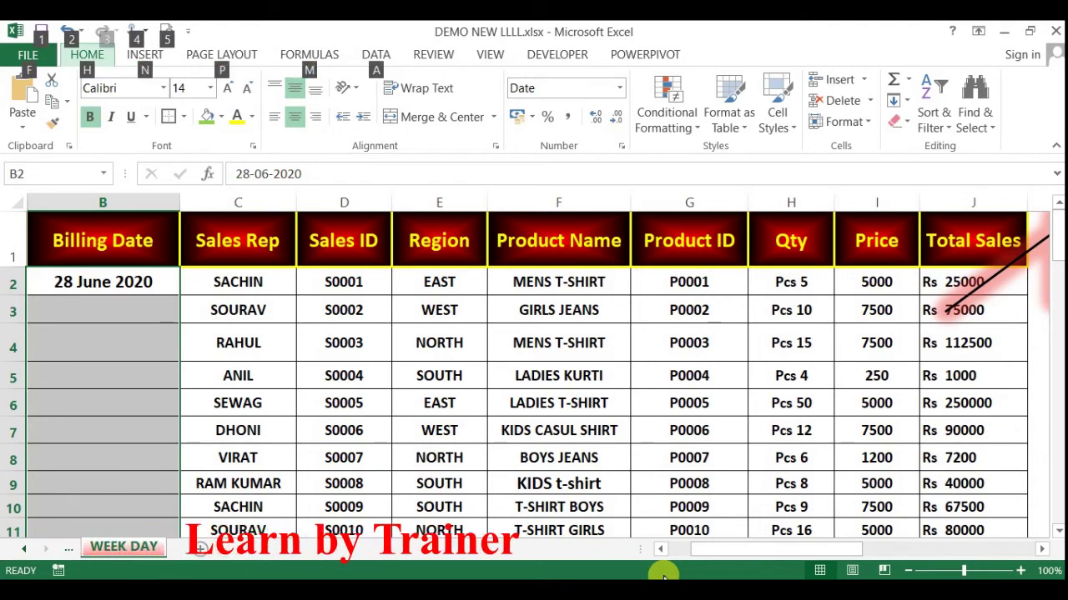
key(alt+a)
key(v)
key(v)
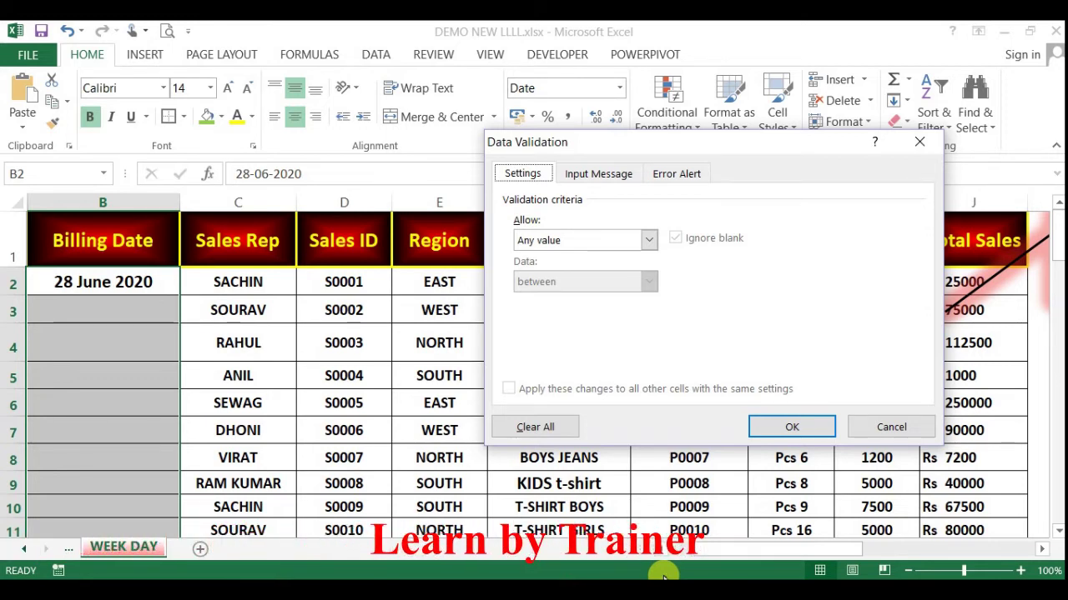
- Set the validation criteria to Custom with the copied formula =WEEKDAY(B2,2)<7
key(Tab)
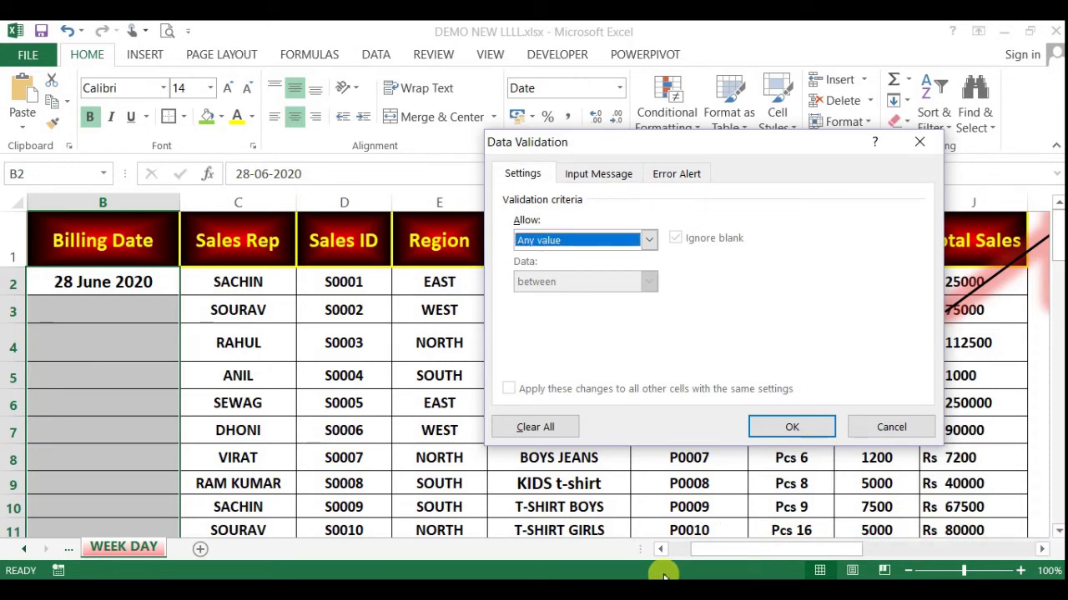
key(alt+Down)
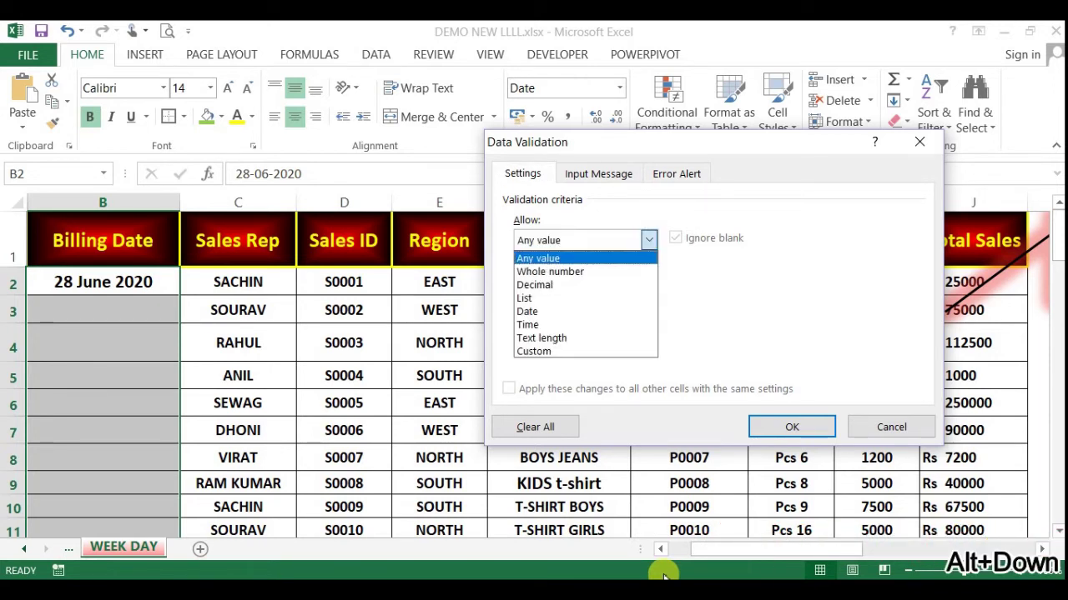
key(Down)
key(Down)
key(Down)
key(Down)
key(Down)
key(Down)
key(Down)
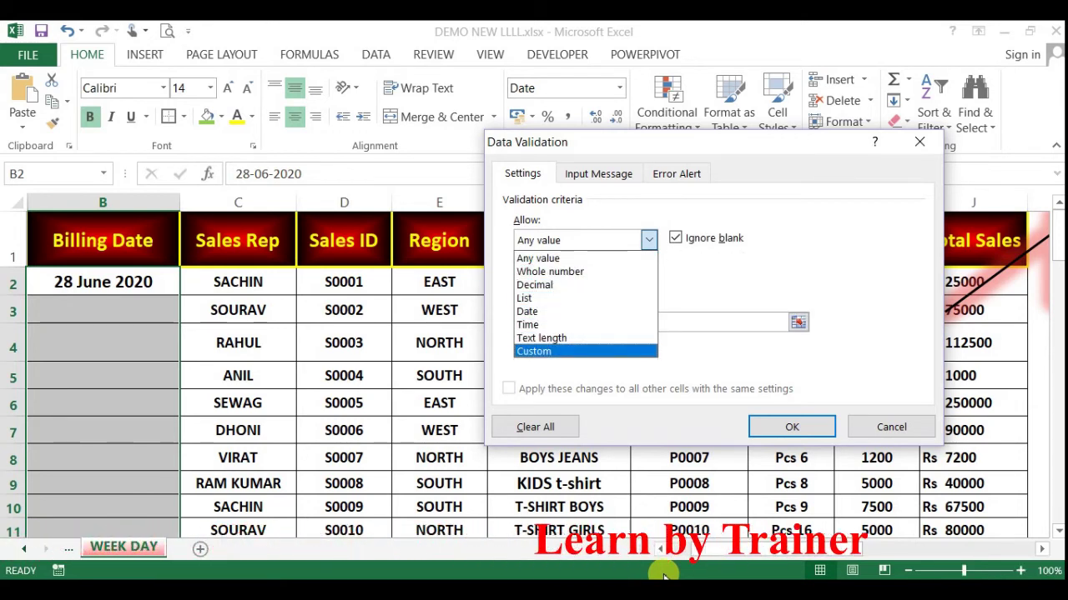
key(Return)
key(Tab)
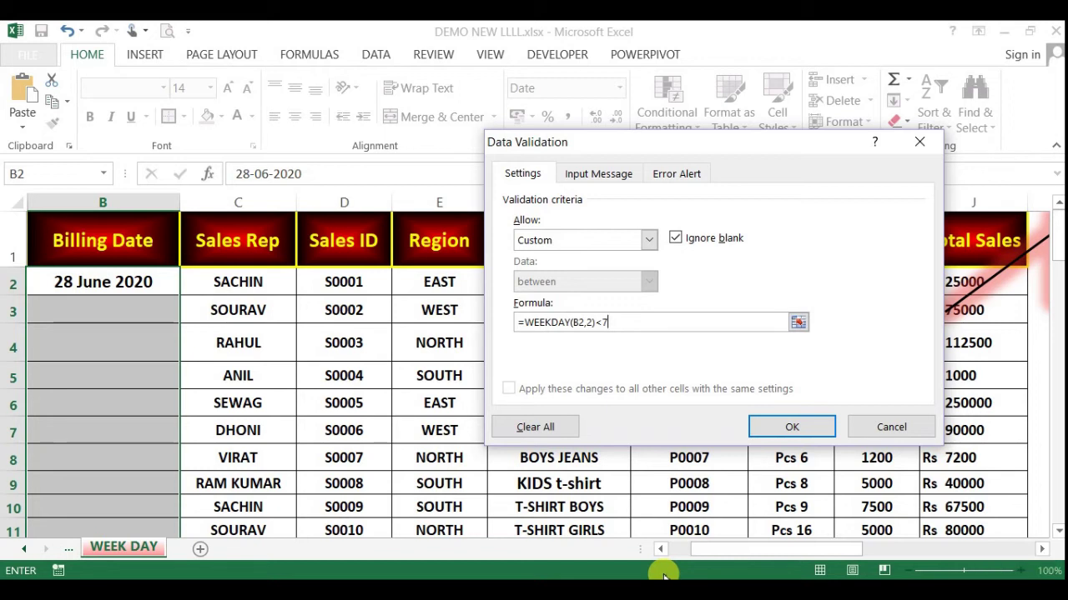
- Set the Stop error alert's message to "SORRY FRIENDS !!! SUNDAY DATE NOT ACCEPTED IN BILLING COLUMN" and apply the validation rule
key(Tab)
key(Tab)
key(Tab)
key(Tab)
key(Tab)
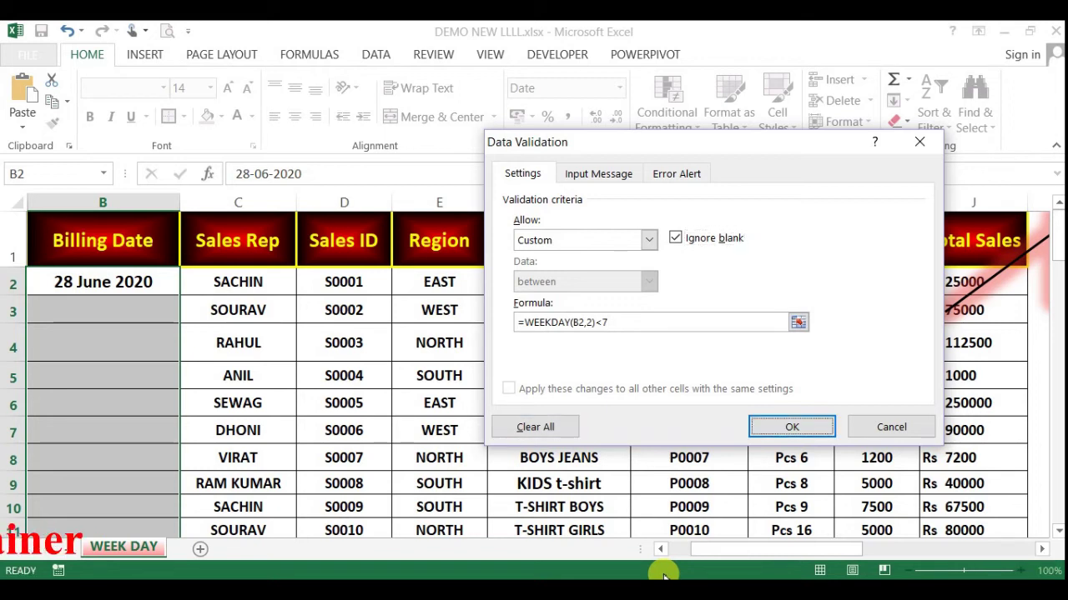
key(Right)
key(Right)
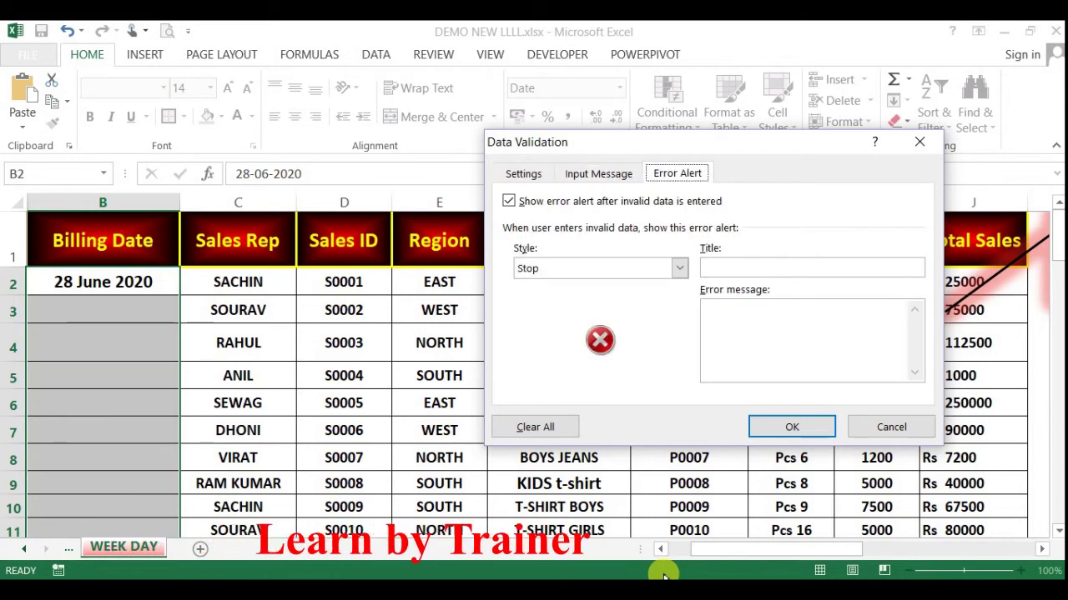
key(Tab)
key(Tab)
key(Tab)
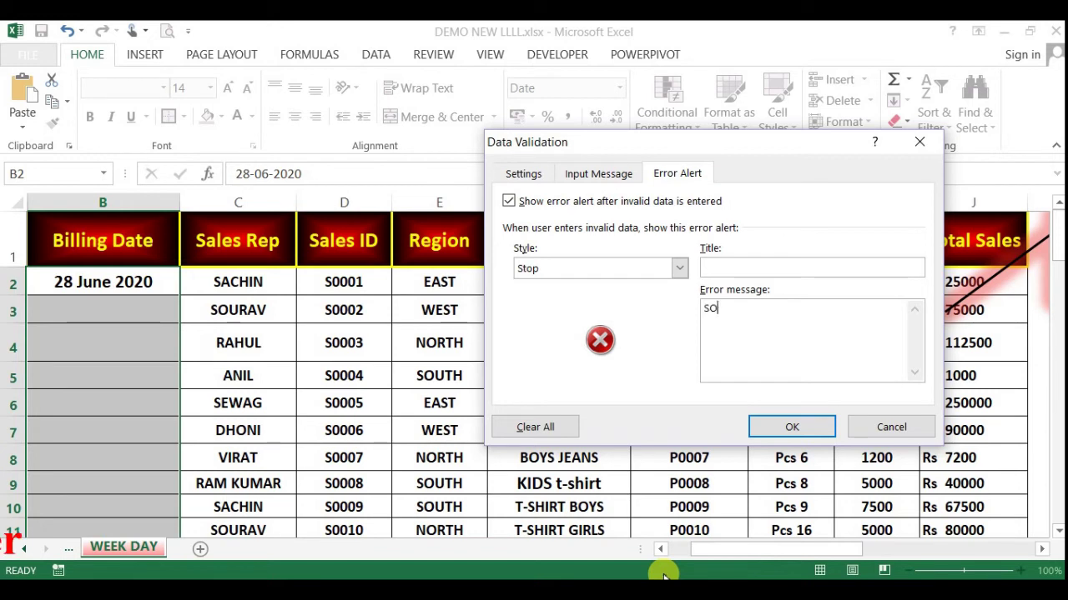
text(RRY FR)
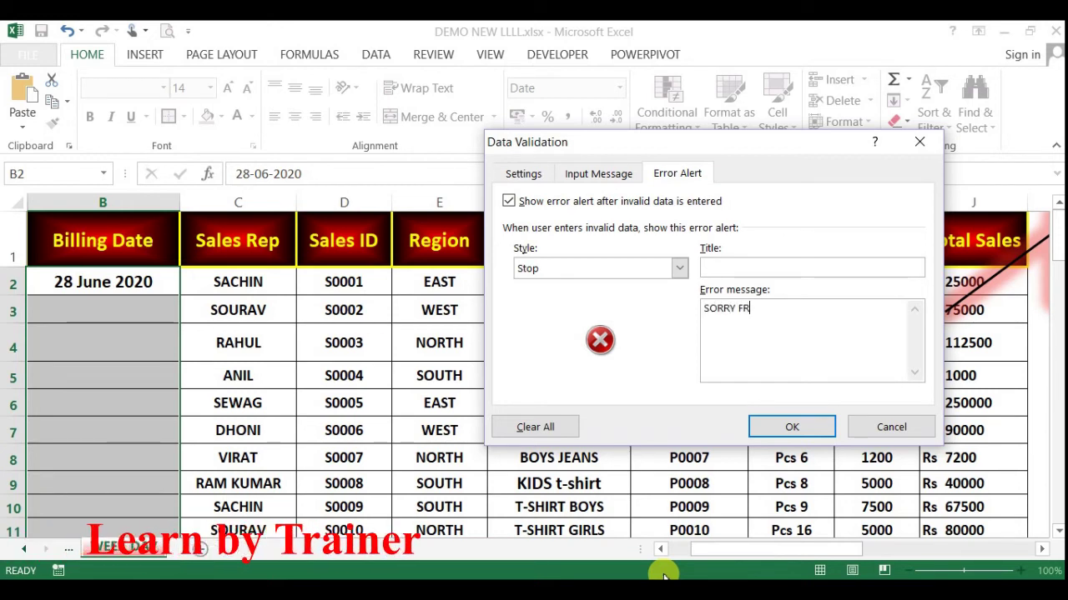
text(IENDS)
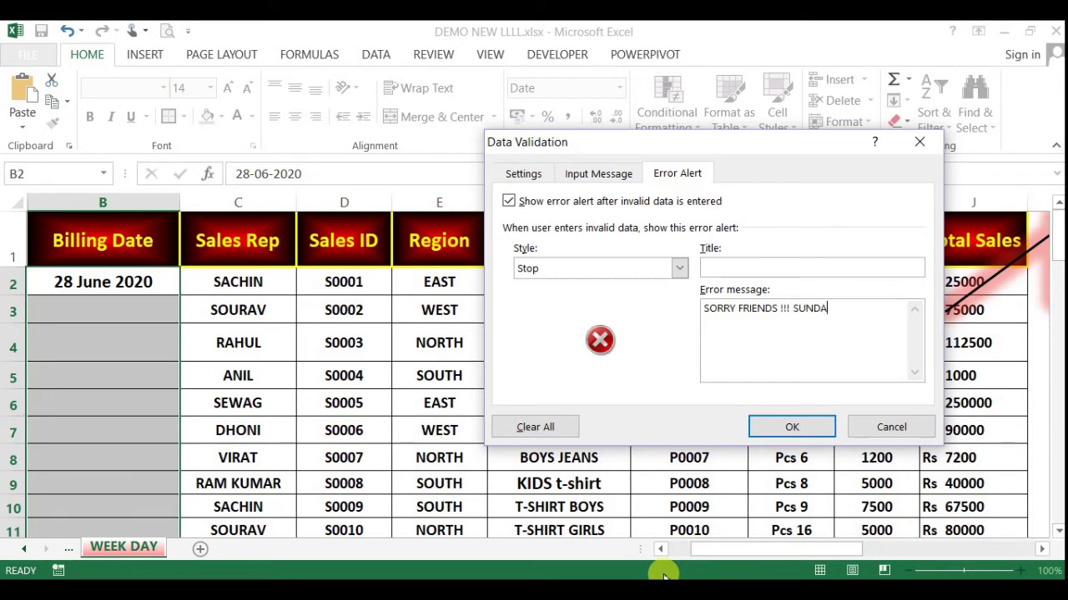
text(!!! SUNDAY DATE NOTY)
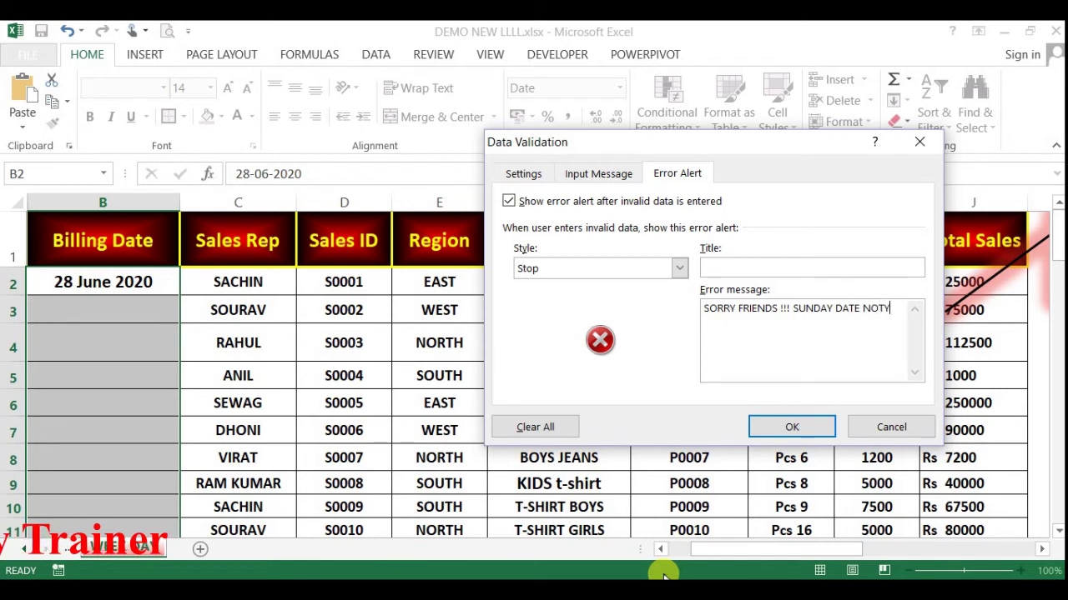
key(BackSpace)
text(AC)
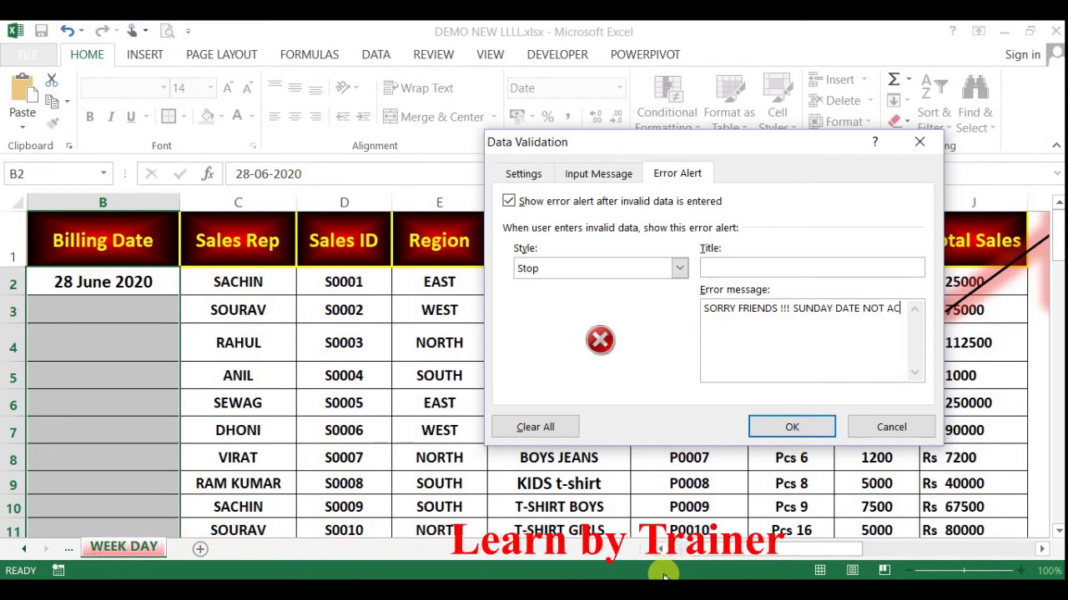
text(CEPTED IN BILLING COLUMN)
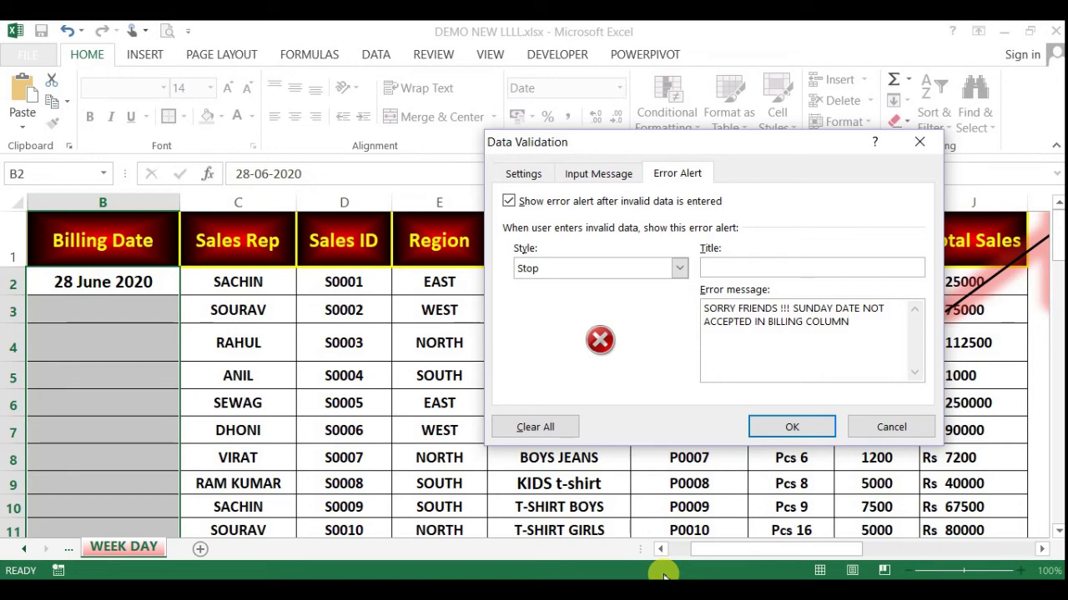
click(764, 426)
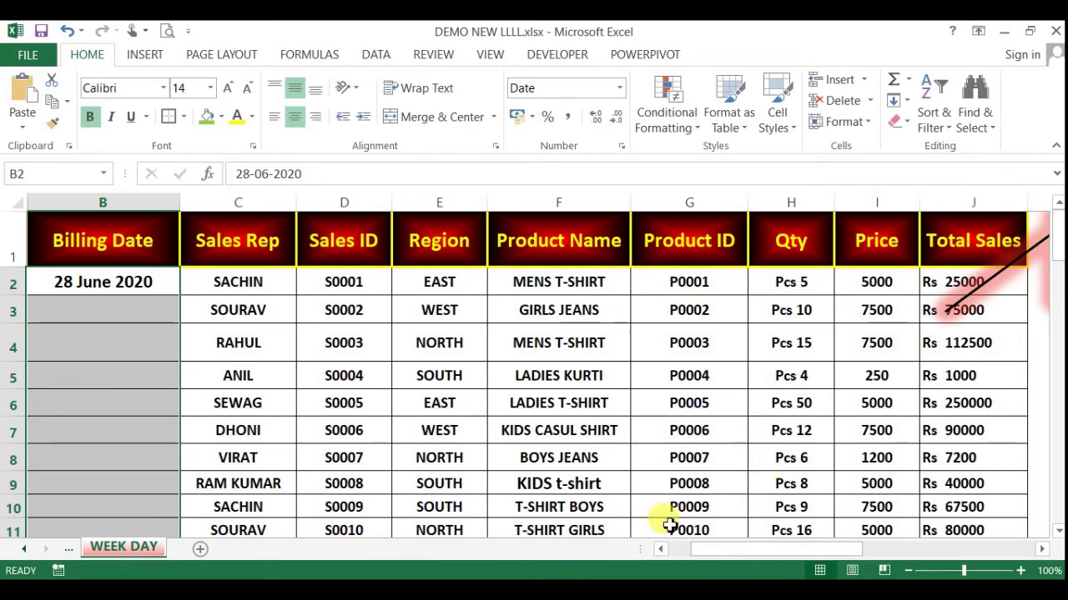
- Look up a Sunday in the system calendar and try to enter 21-06-2020 as the billing date in B2
drag(710, 551, 710, 548)
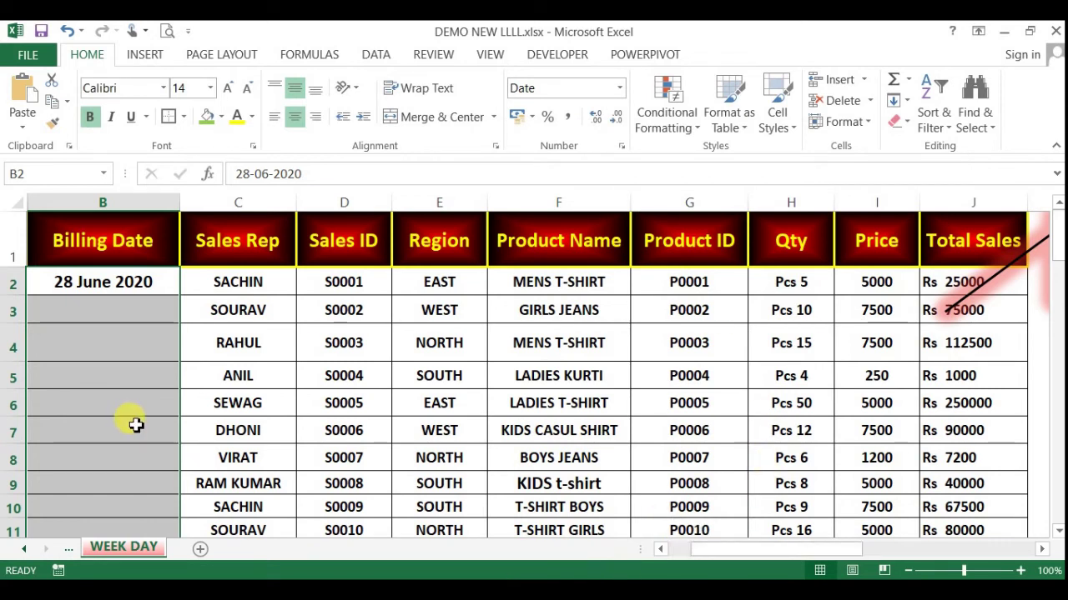
click(131, 309)
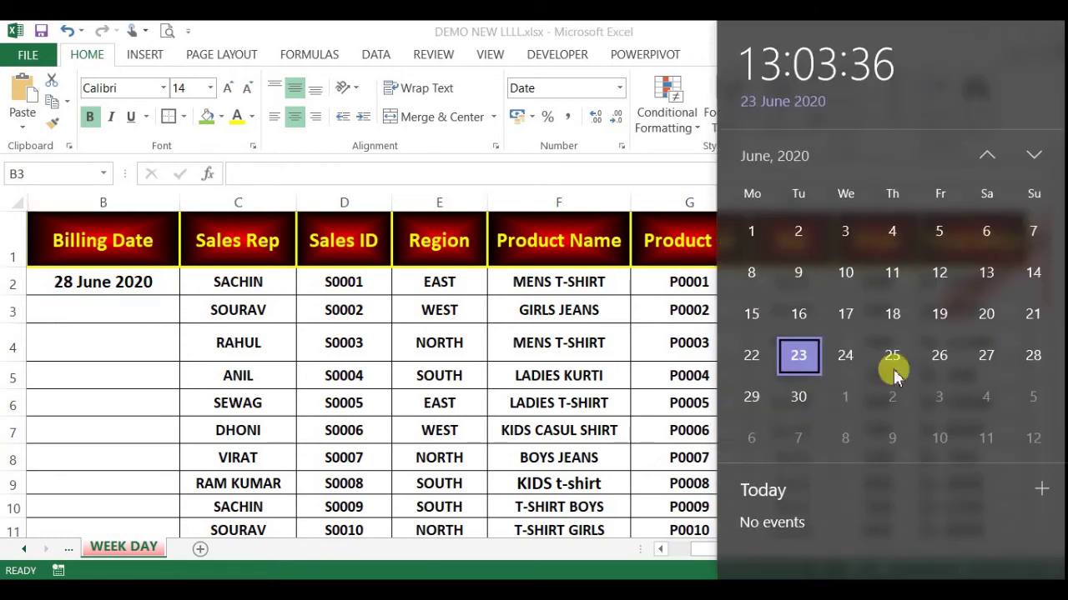
click(88, 351)
click(133, 292)
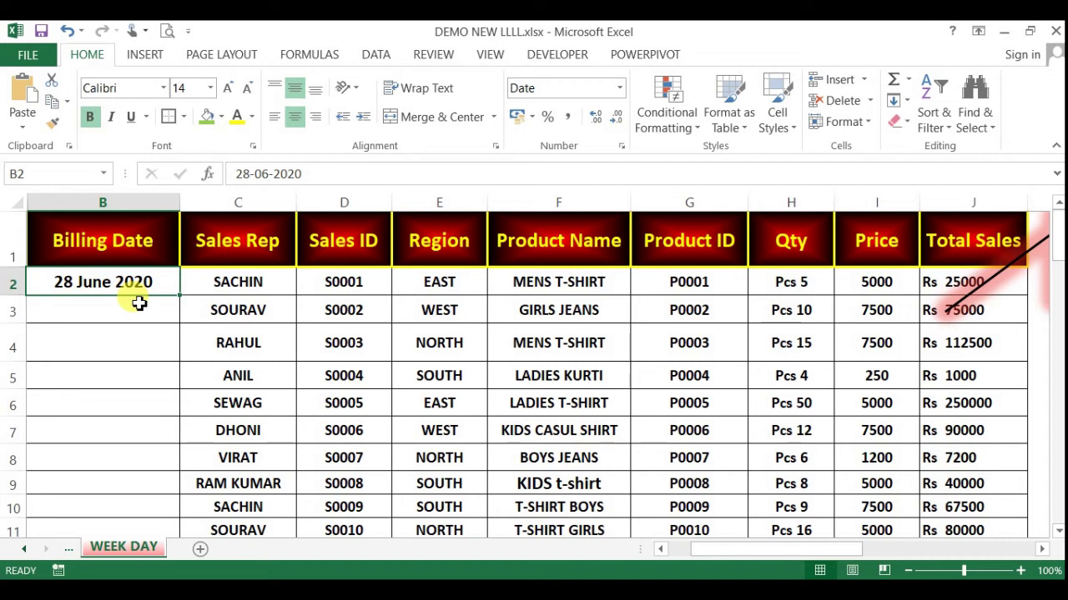
text(21-0)
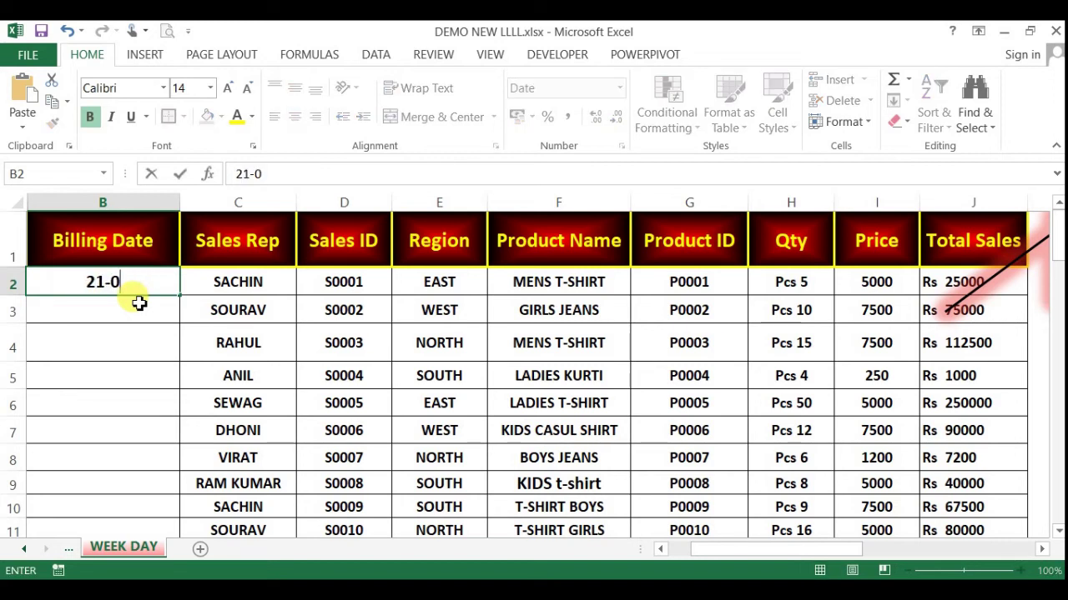
text(6-2020)
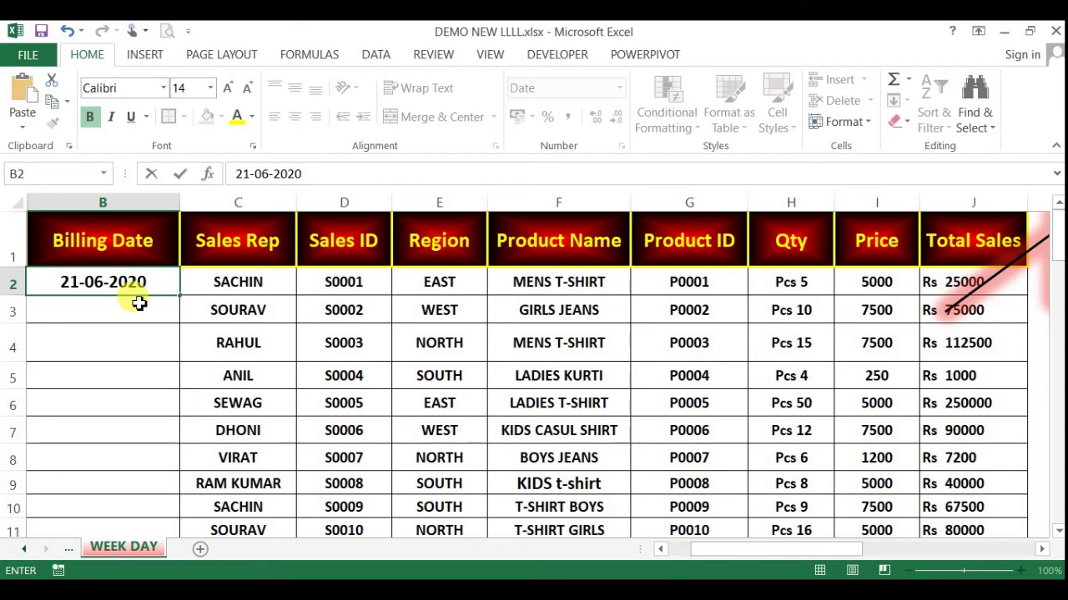
key(Return)
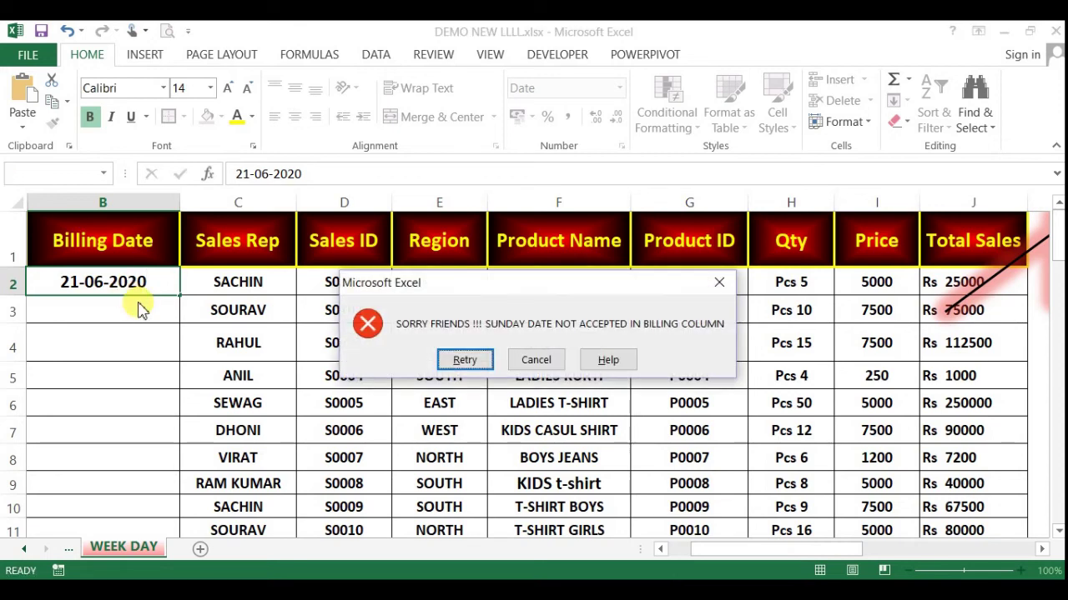
- Retry the entry and set the billing date in B2 to 20-06-2020
key(Return)
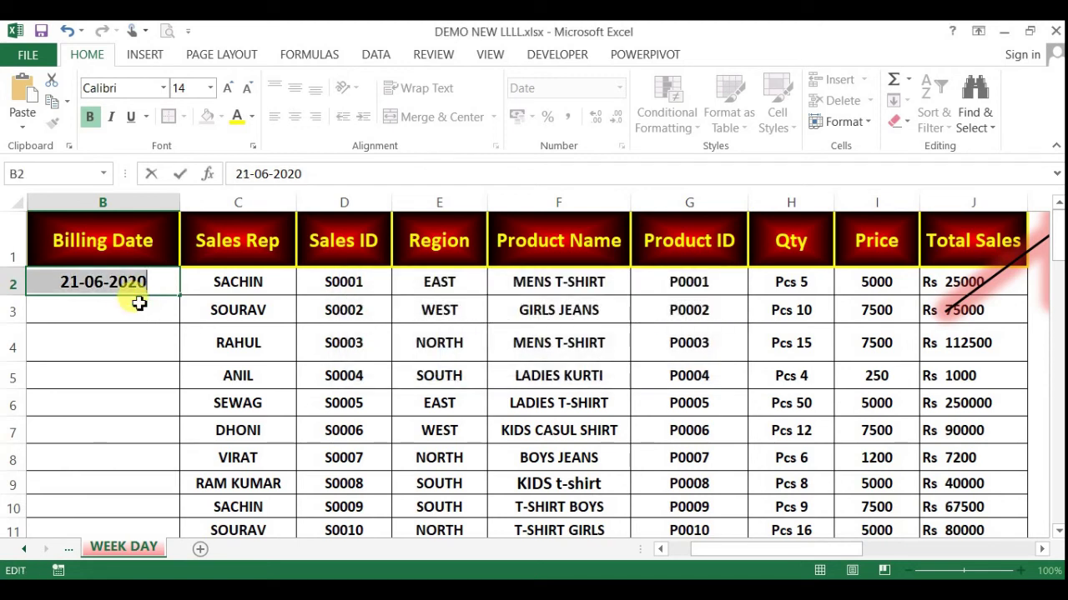
text(20-)
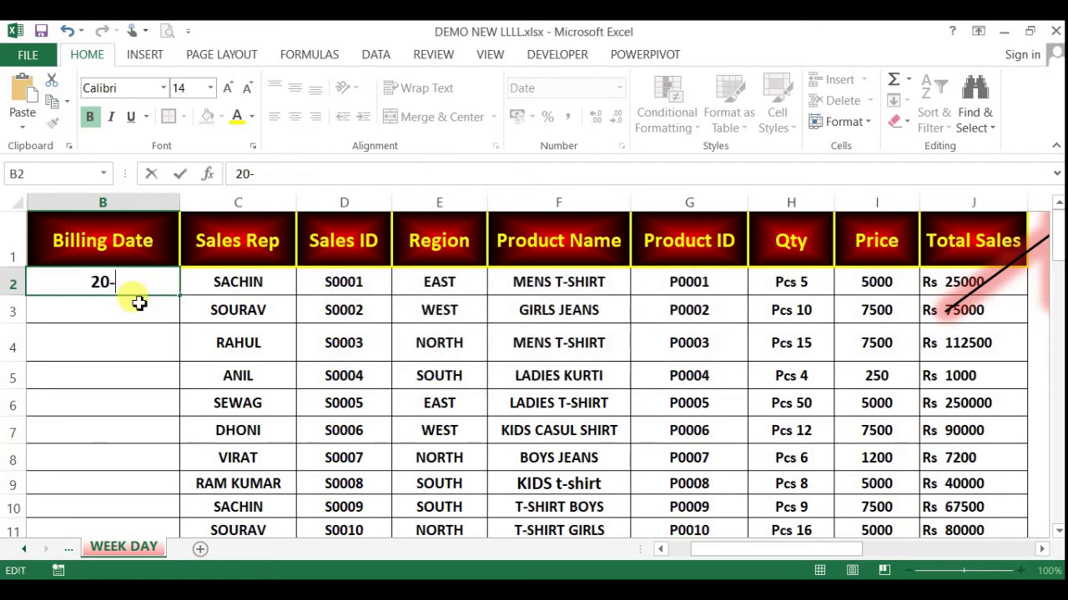
text(06-2020)
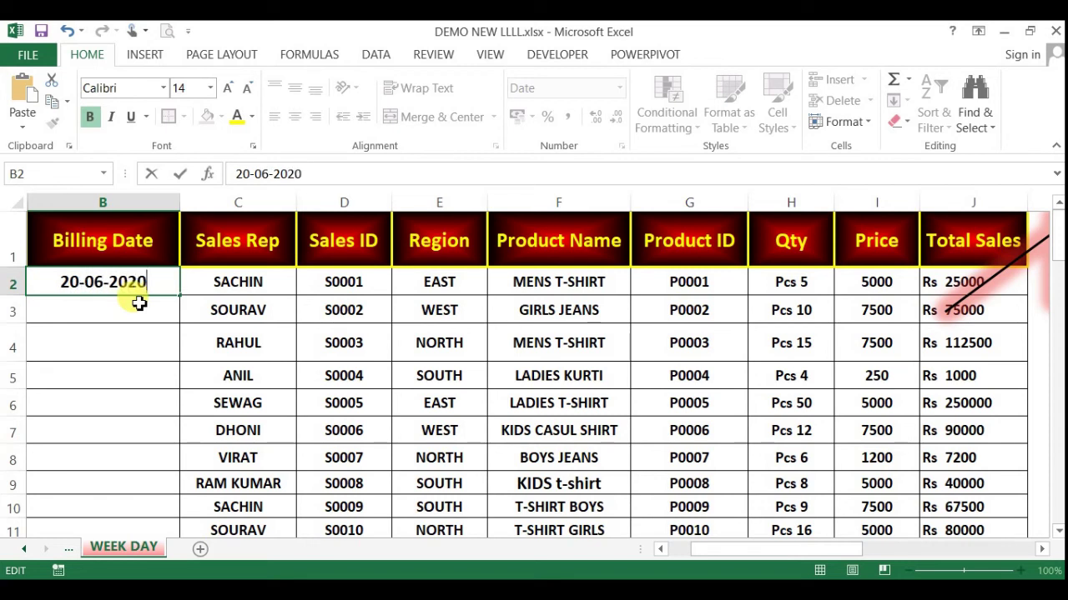
key(Return)
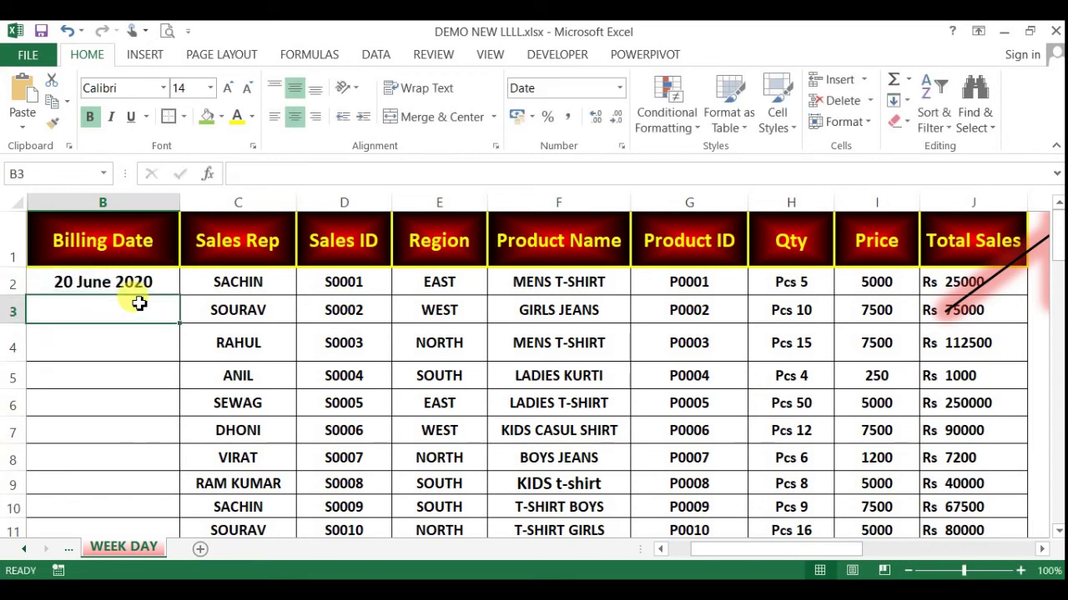
- Try to enter the Sunday date 21-06-2020 as the billing date in B3, then cancel the entry
text(21-)
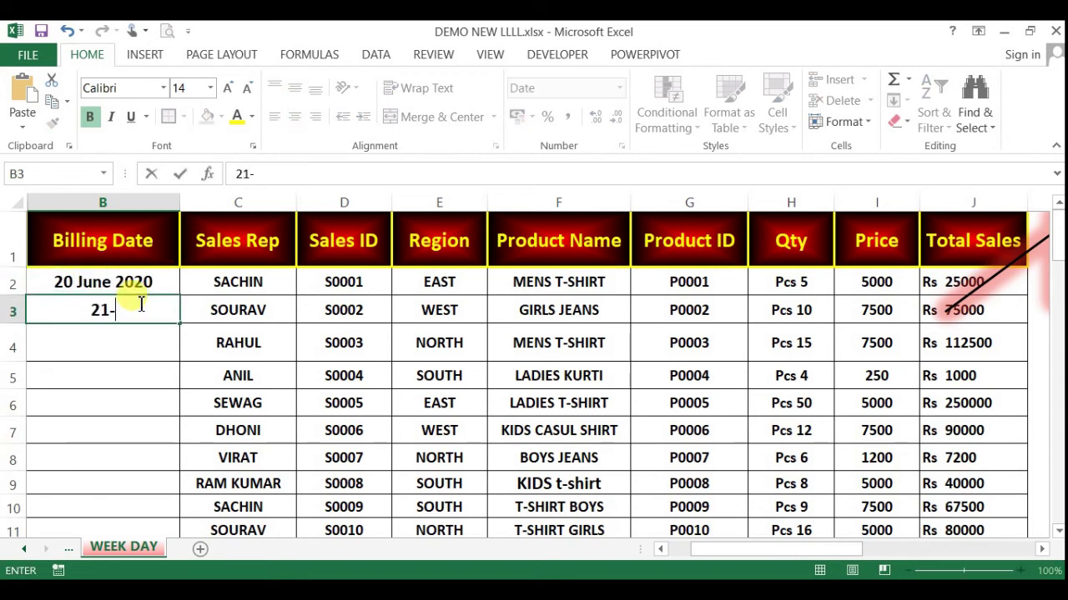
text(06-2)
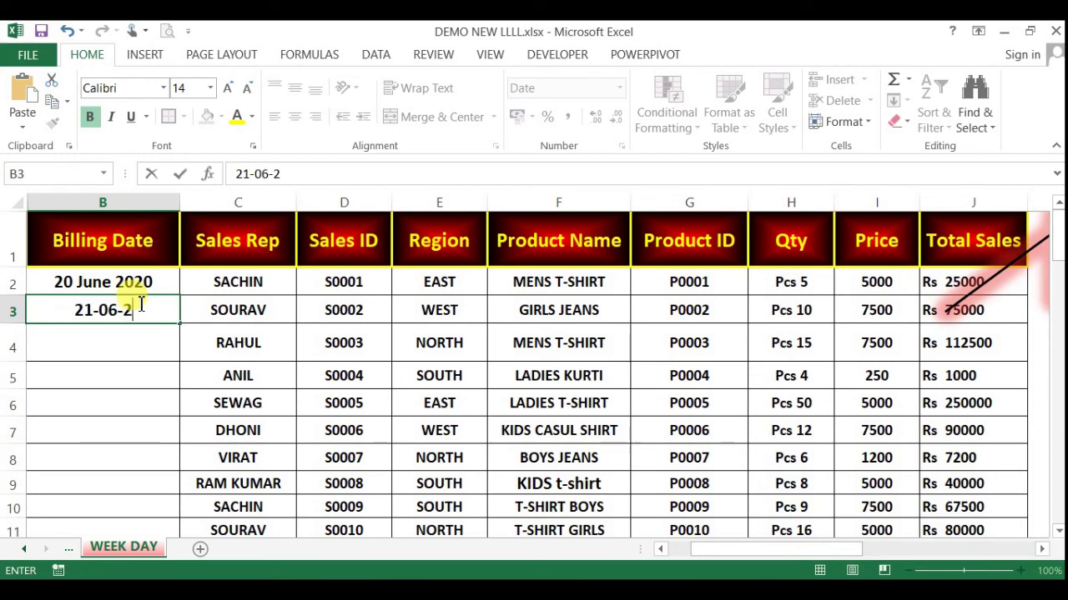
text(020)
key(Return)
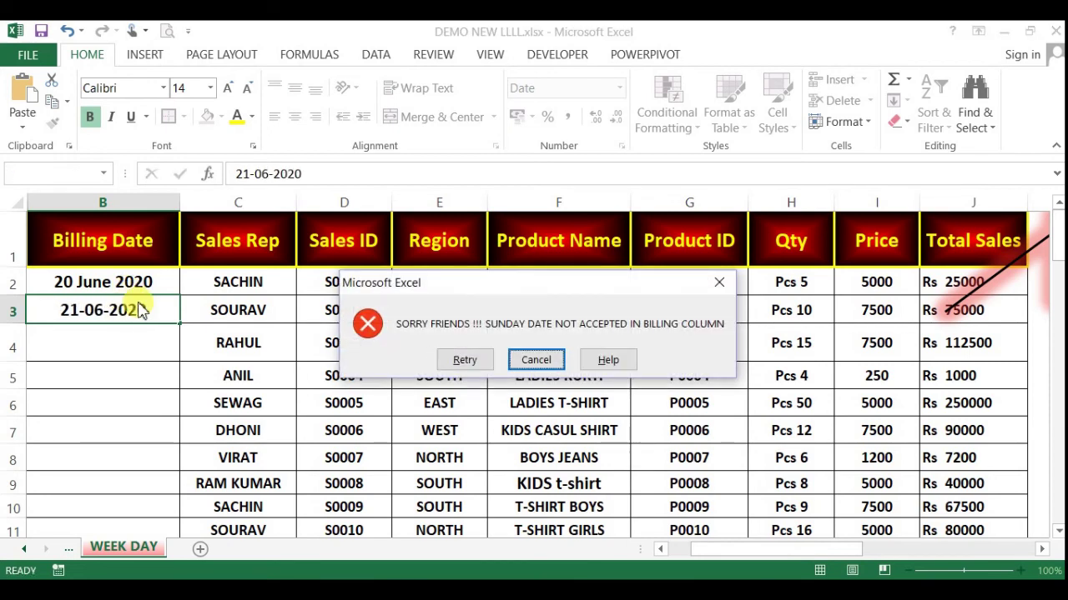
key(Escape)
- Enter 23-06-2020 as the billing date in B3
text(23-06)
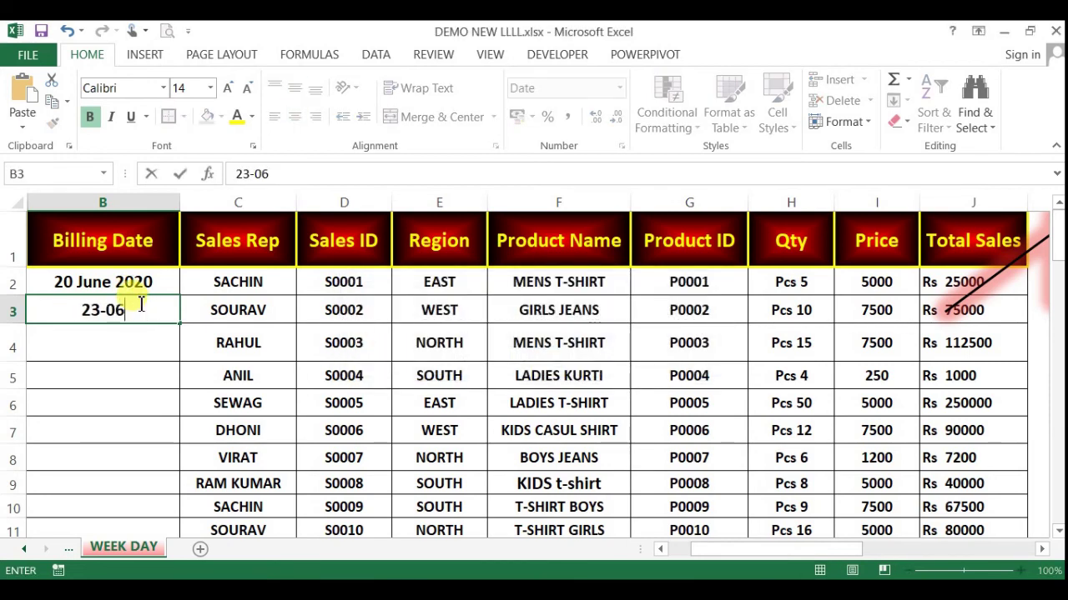
text(-2020)
key(Return)
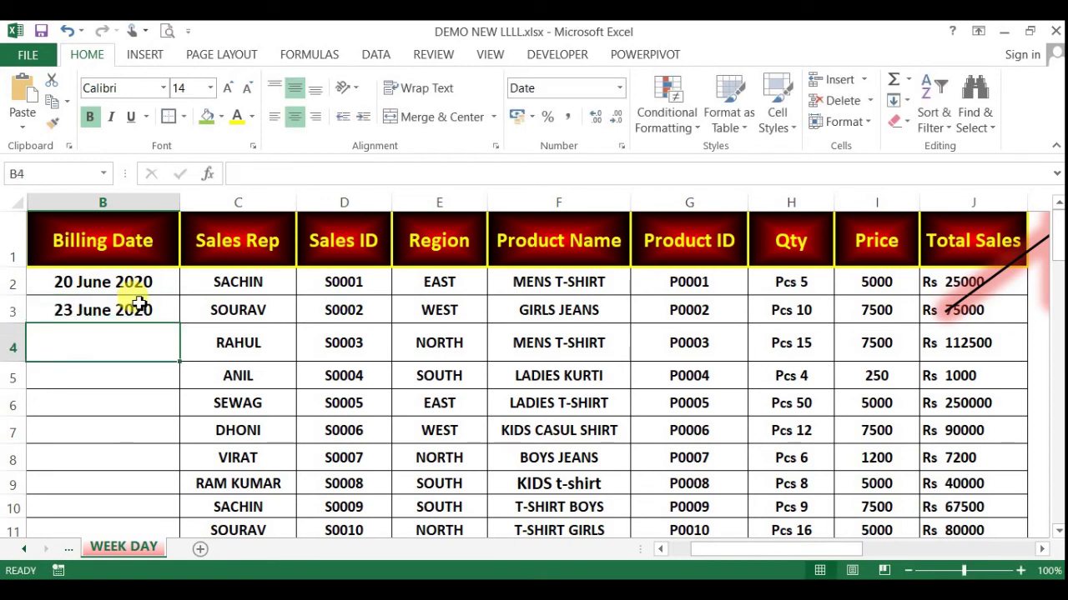
- Test the validation rule with the Sunday date 28-06-2020 in B4 and cancel the entry
text(06-2020)
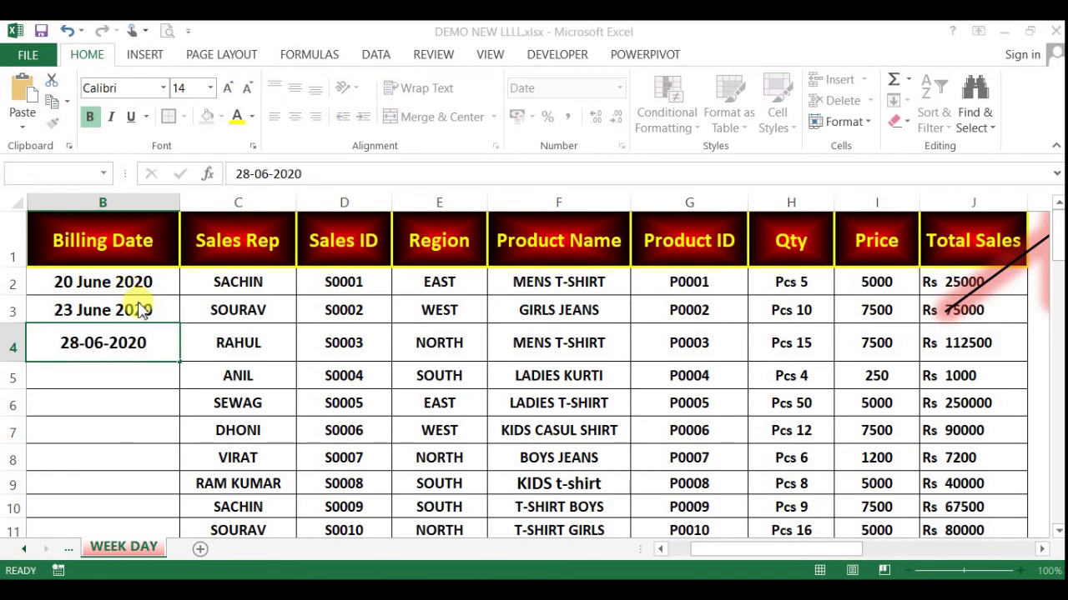
key(Return)
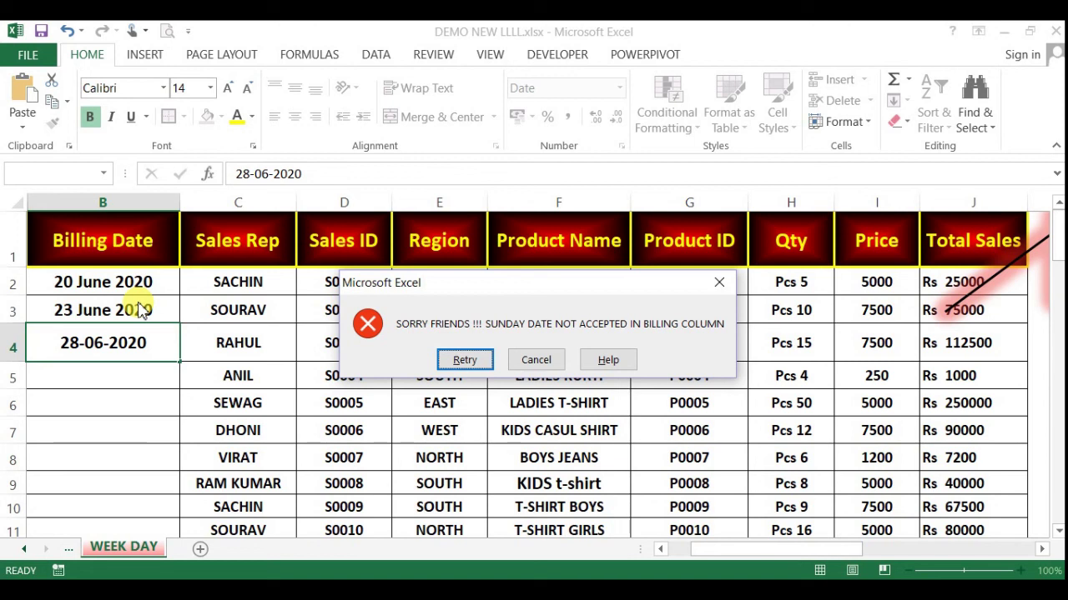
click(543, 362)
click(128, 403)
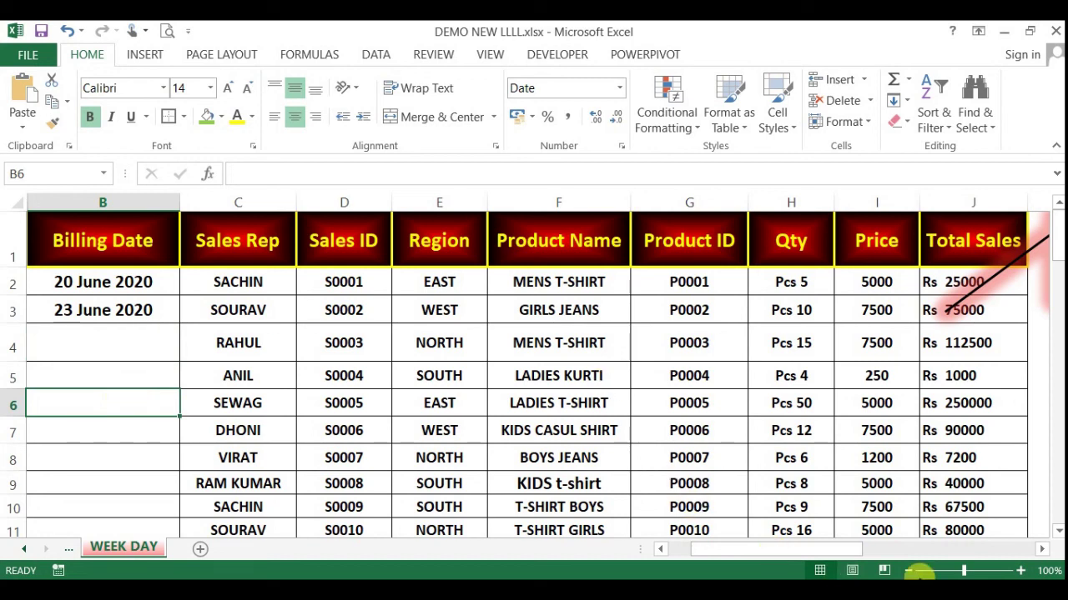
- Review the WEEKDAY formula in the CREATE LOGIC result cell M4
click(1040, 550)
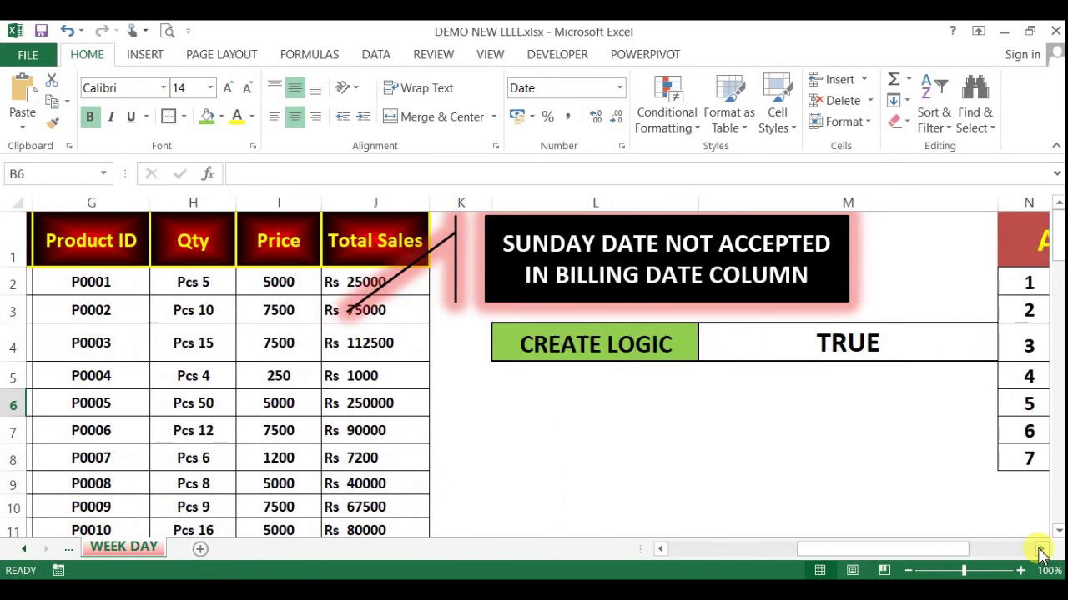
click(756, 341)
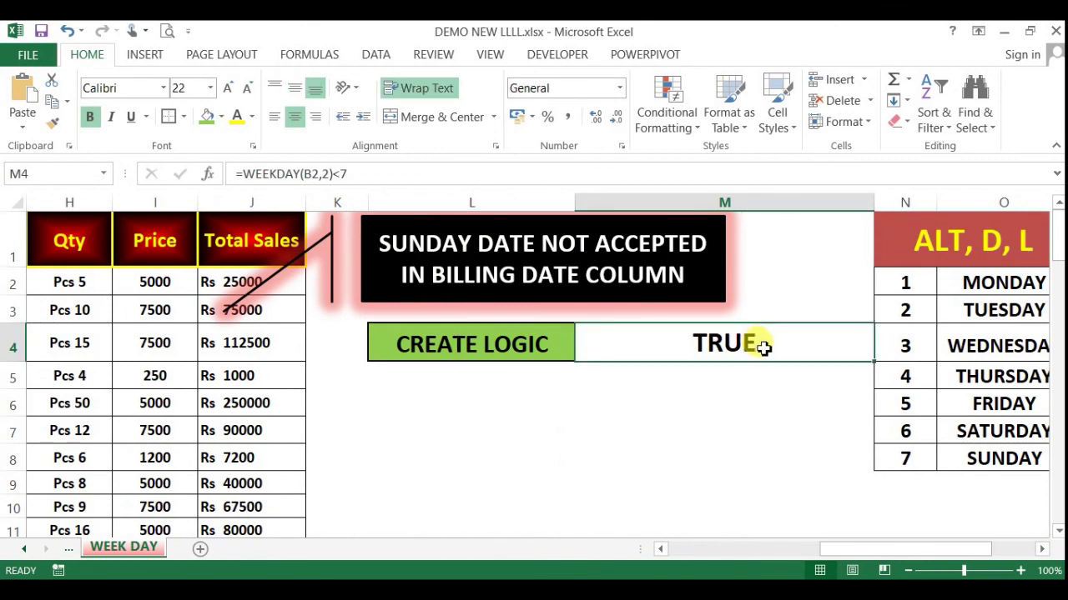